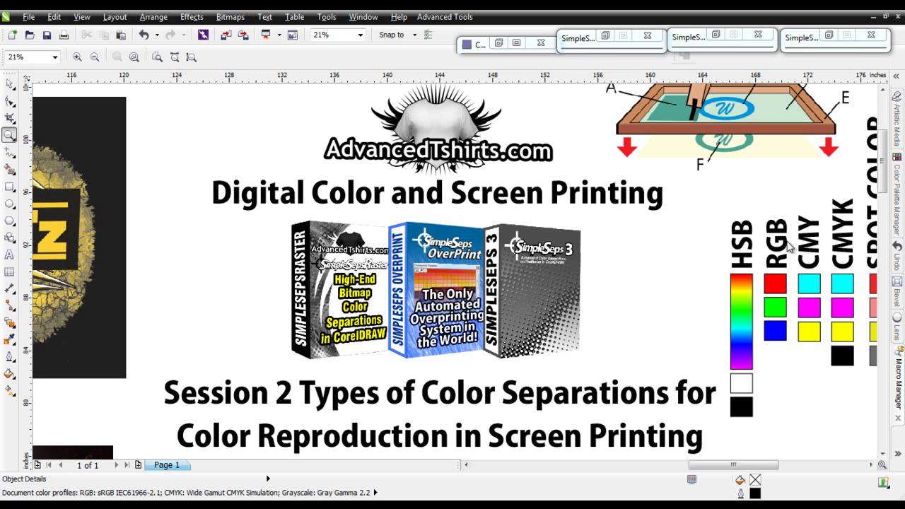
Zoom out over the reference sheet, then marquee-zoom onto the TYPES OF COLOR swatches.
left_click(882, 90)
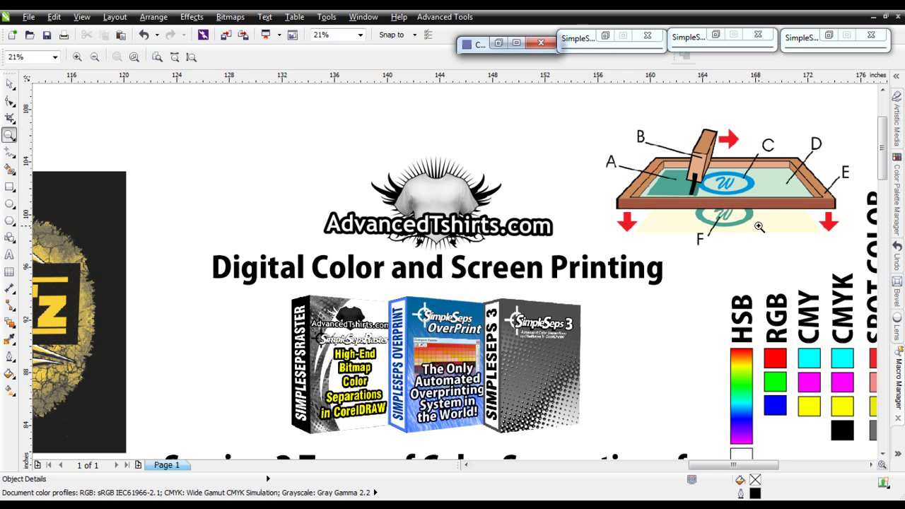
right_click(847, 269)
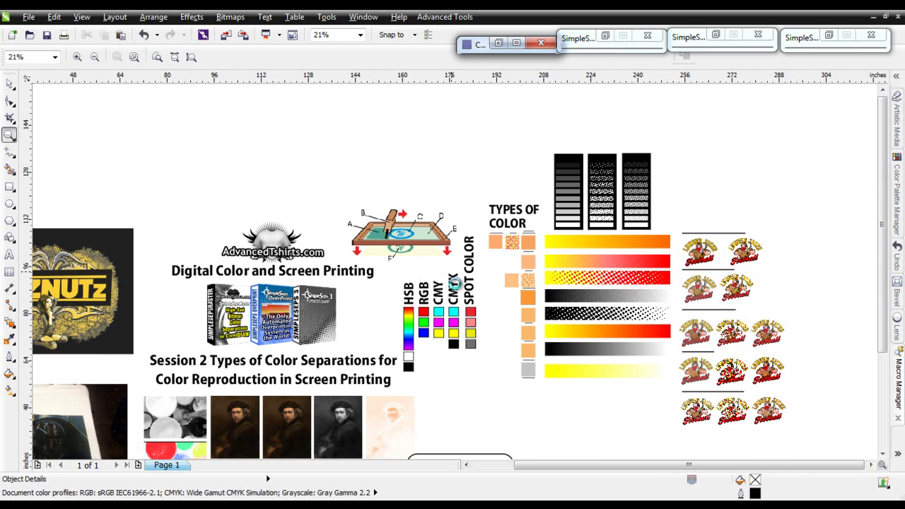
left_click_drag(406, 198, 499, 326)
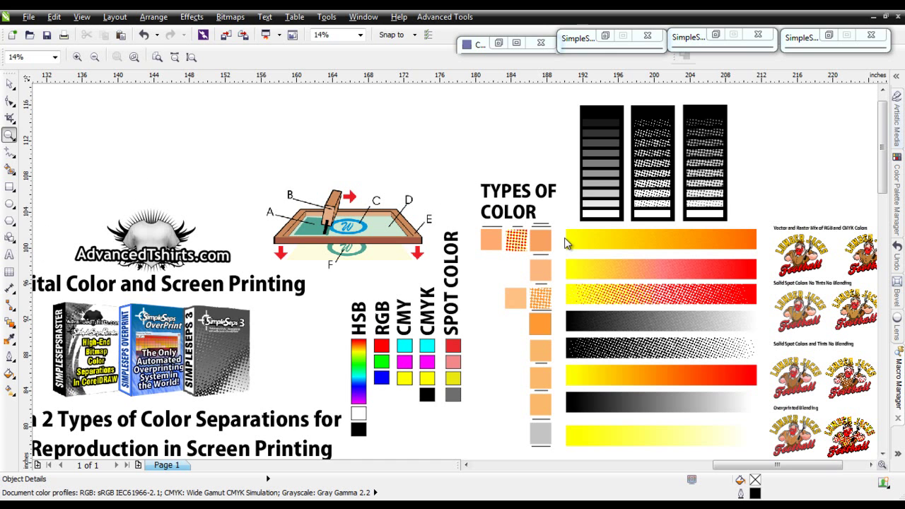
left_click_drag(476, 175, 566, 314)
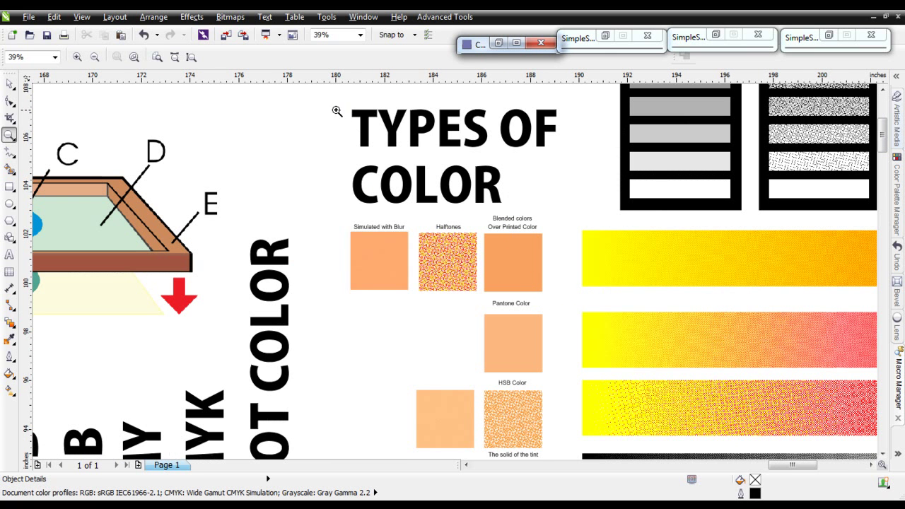
Zoom closer and drag the pink Over Printed Color square down-right so it overlaps the yellow one.
left_click_drag(340, 110, 558, 320)
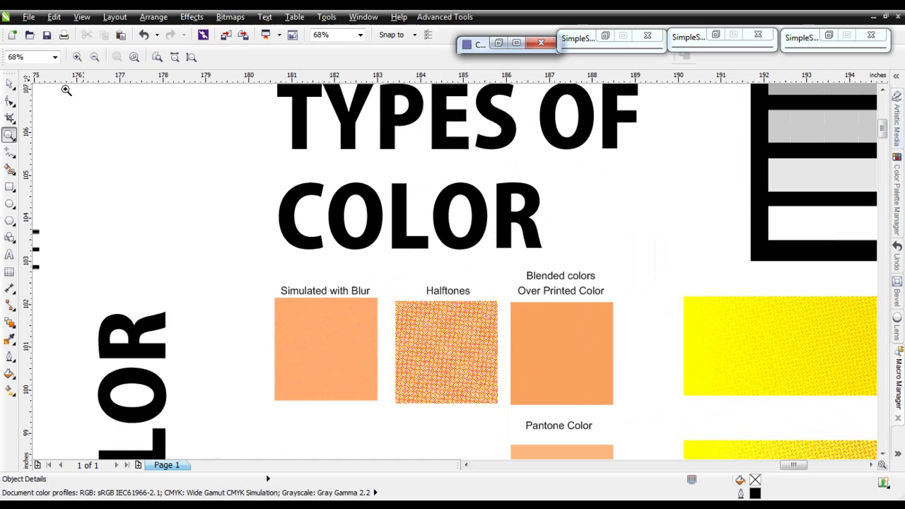
left_click(9, 84)
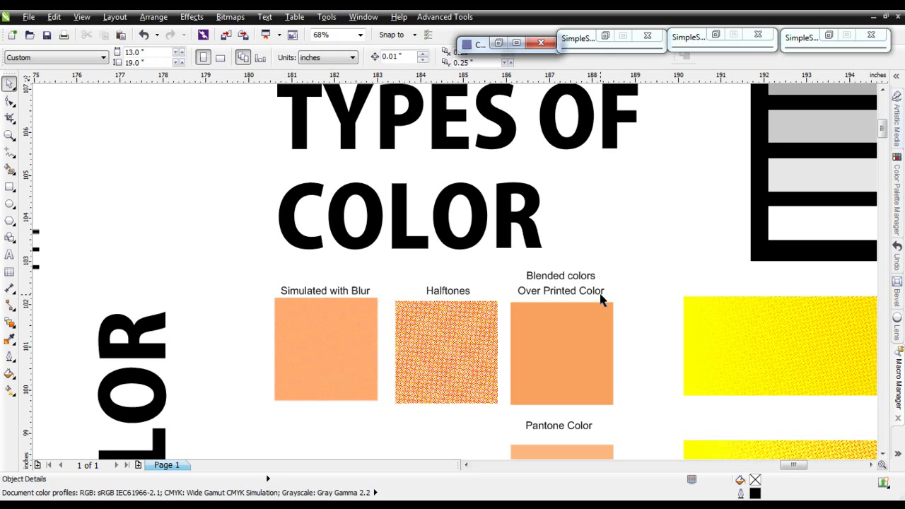
left_click(582, 347)
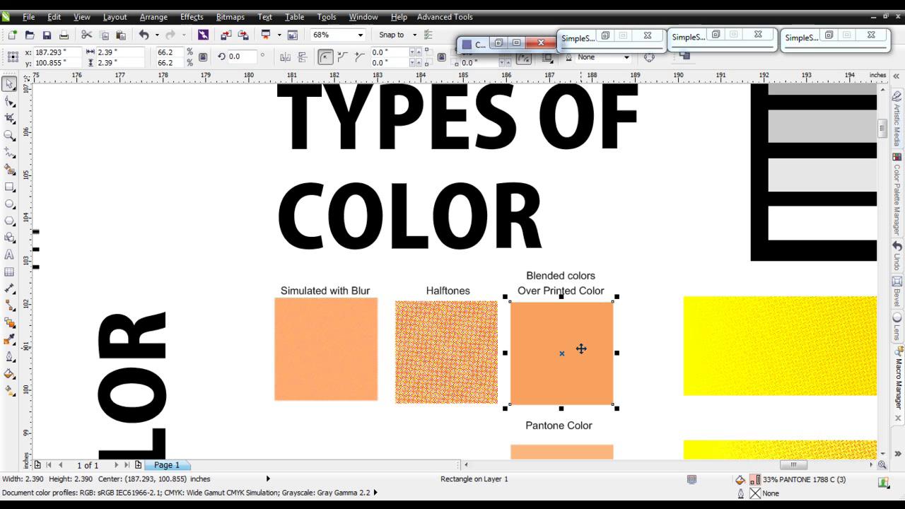
left_click_drag(582, 323, 613, 341)
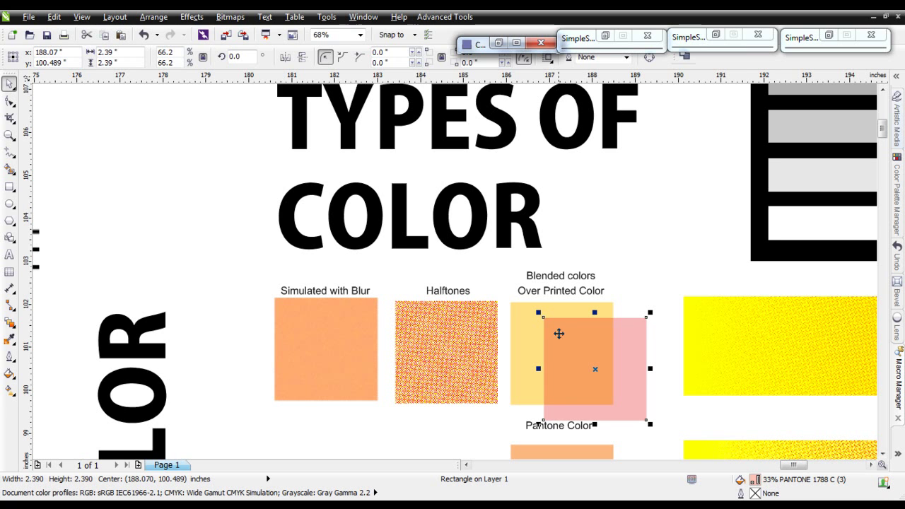
left_click(531, 328)
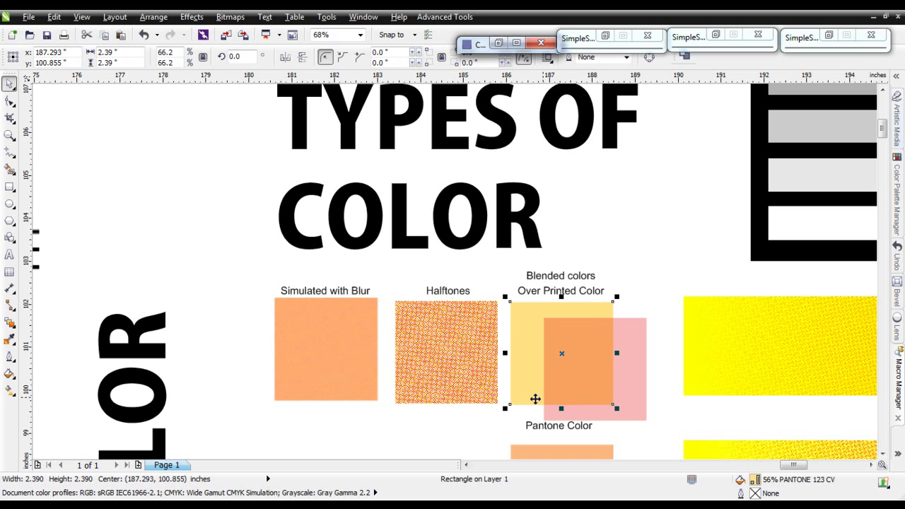
Move the red Halftones layer off its square, undo it, and select both Halftones layers.
left_click(471, 371)
left_click(472, 371)
left_click_drag(462, 329, 453, 434)
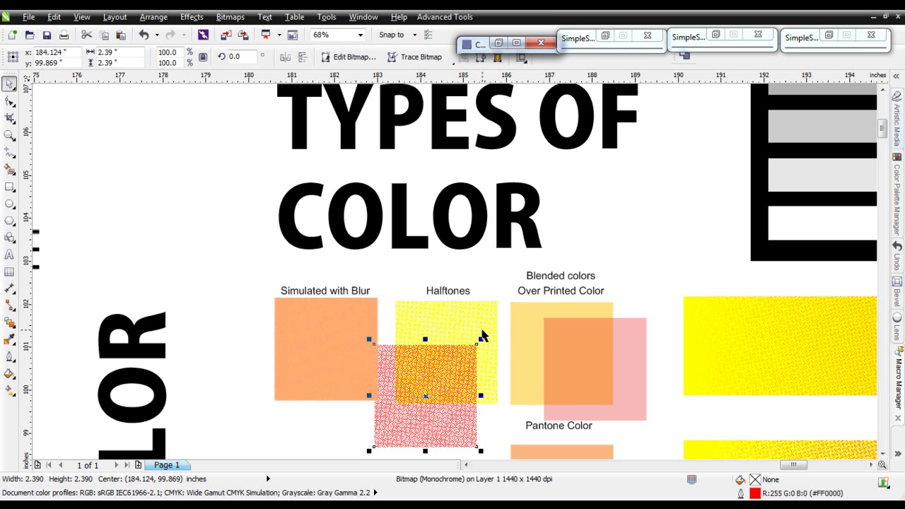
key("ctrl+z")
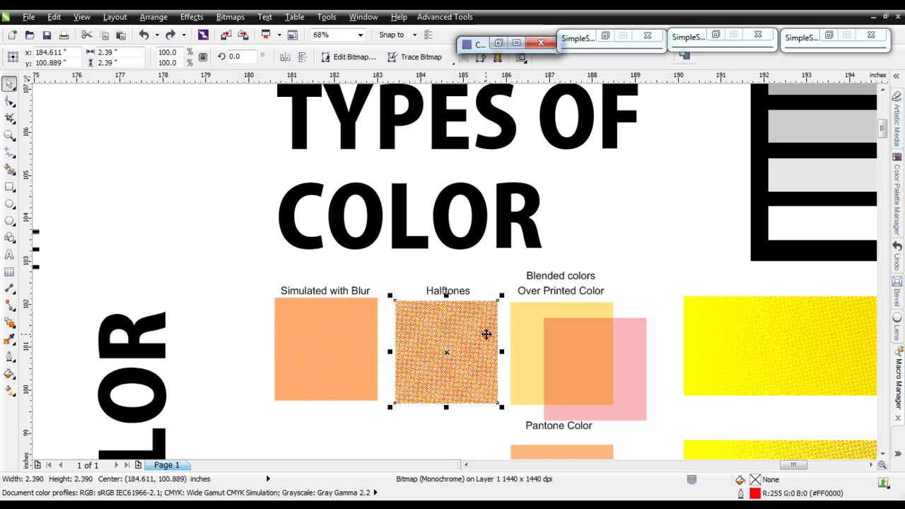
left_click(325, 337)
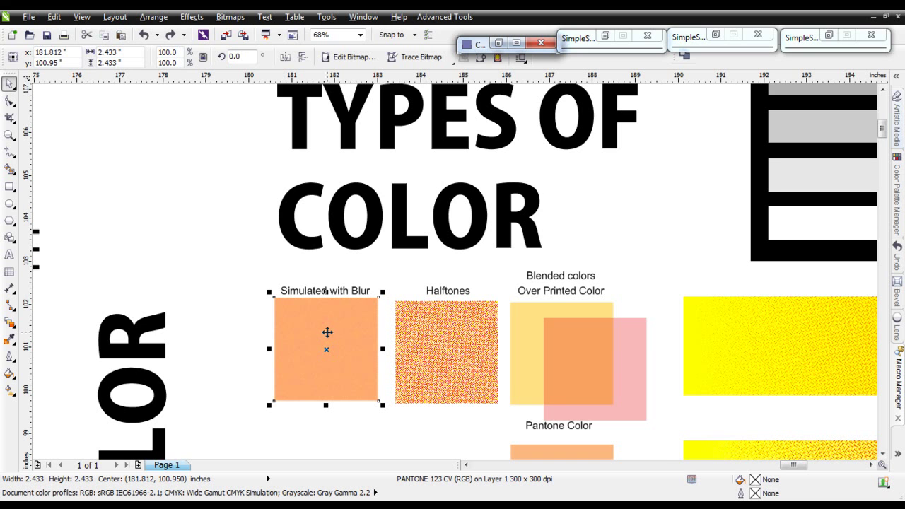
left_click_drag(504, 417, 381, 298)
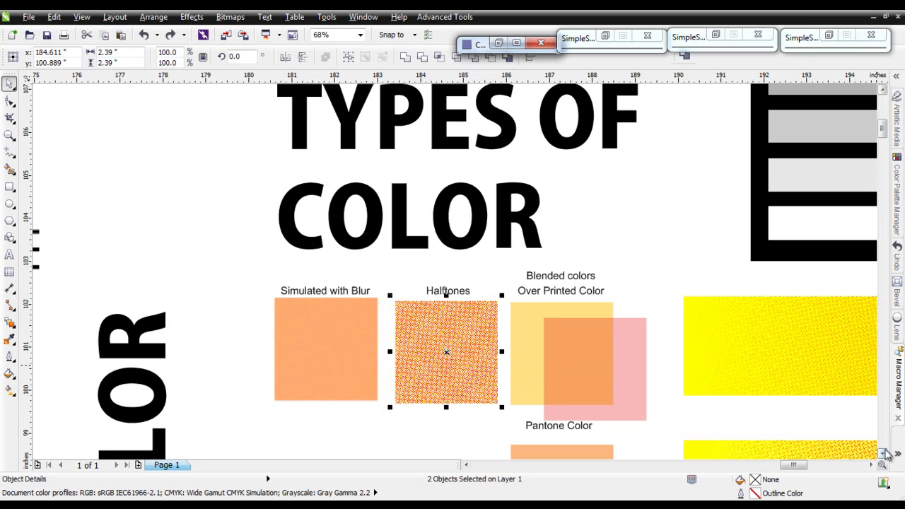
Scroll down and inspect the Pantone Color, tint and HSB Color swatches.
left_click(882, 453)
left_click(882, 453)
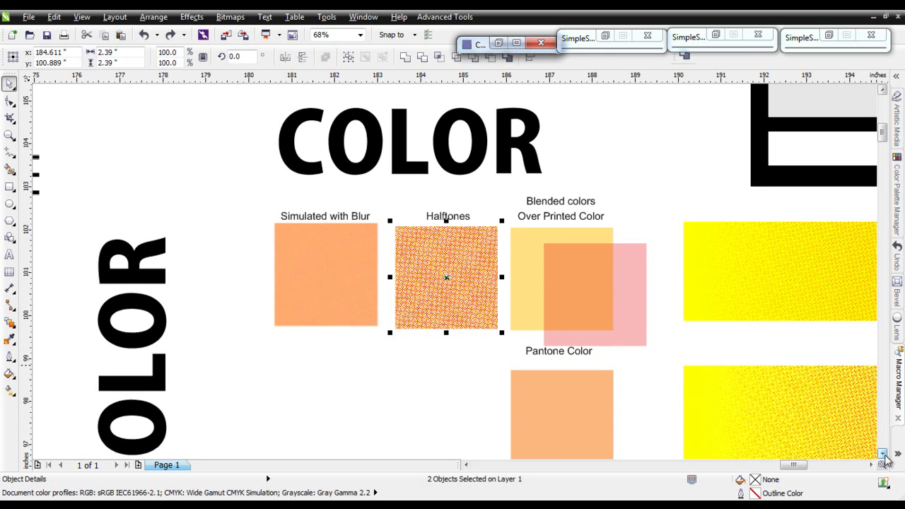
left_click(883, 453)
left_click(882, 453)
left_click(523, 346)
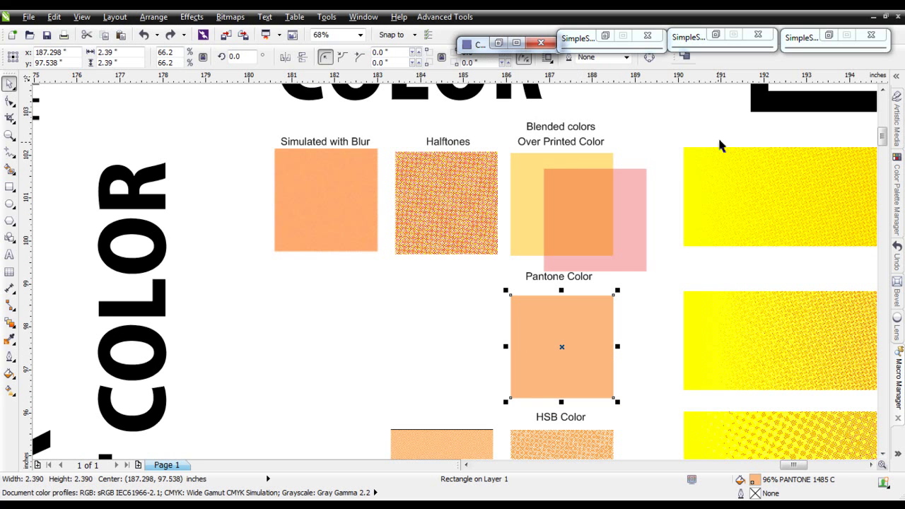
left_click(882, 454)
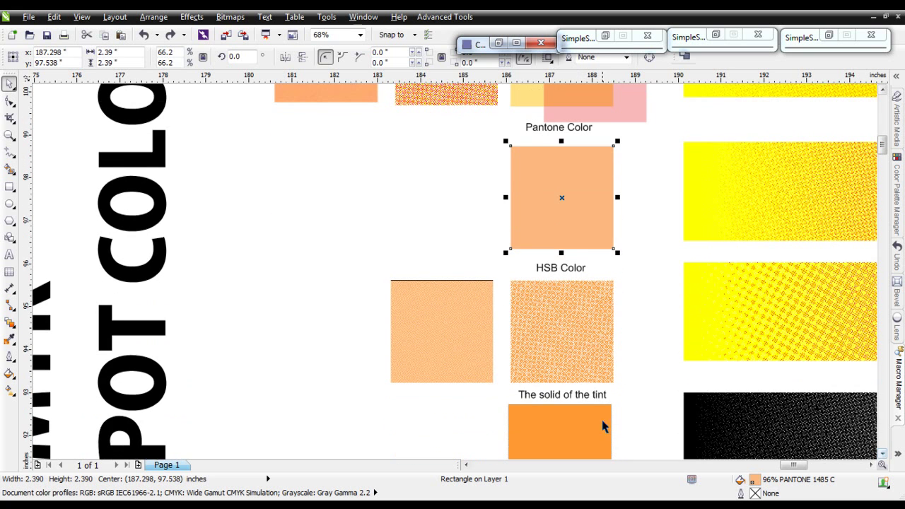
left_click(578, 443)
left_click(566, 358)
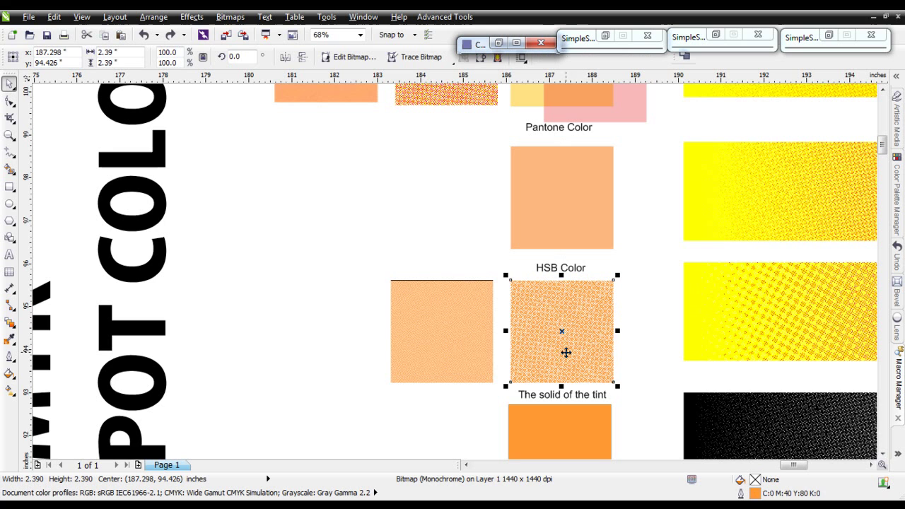
Move the peach square up-left beside the Pantone Color swatch, then zoom out with F3.
left_click(434, 339)
left_click_drag(490, 291, 418, 189)
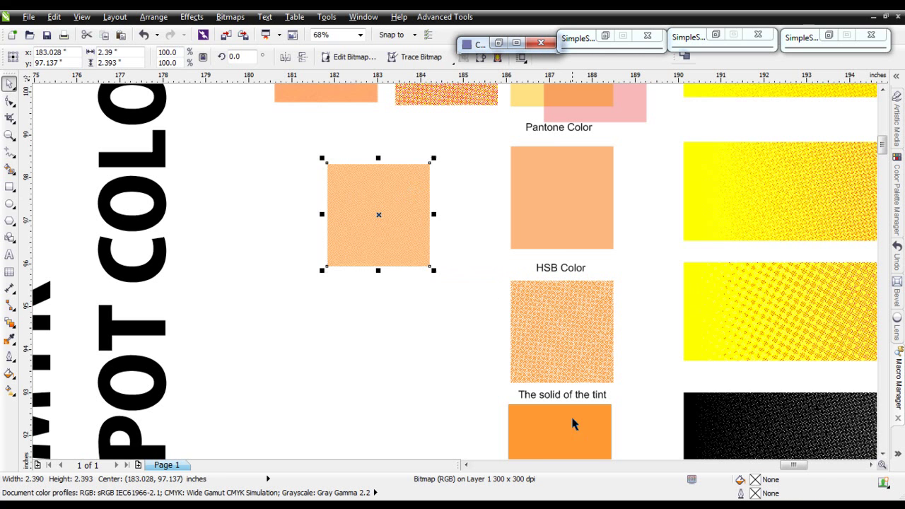
left_click(579, 359)
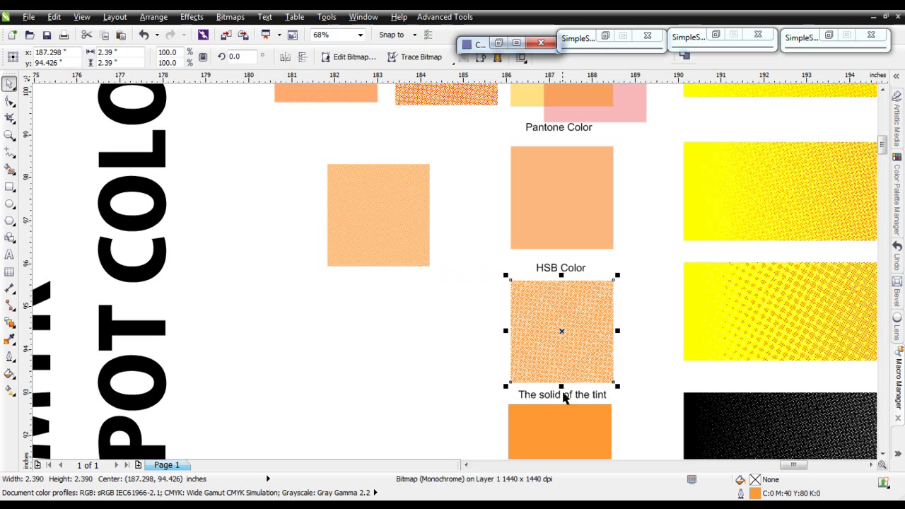
left_click(564, 423)
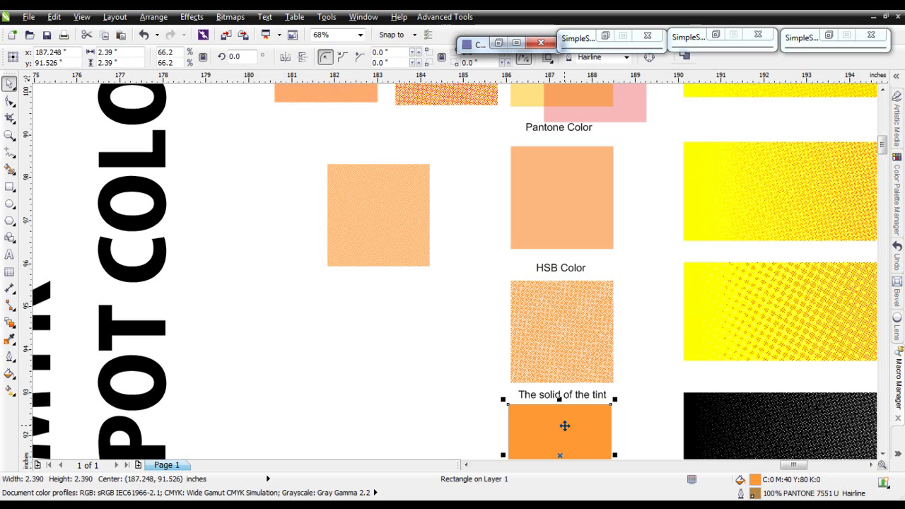
left_click(544, 350)
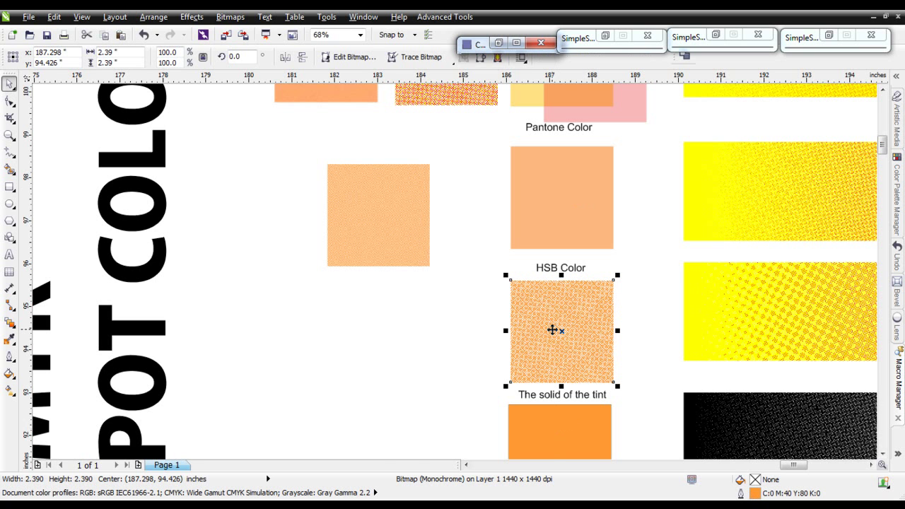
key("F3")
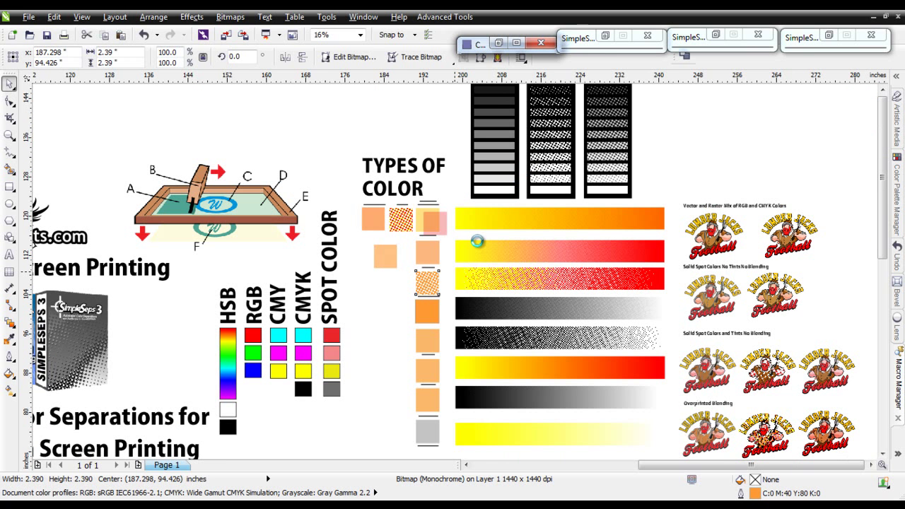
key("F3")
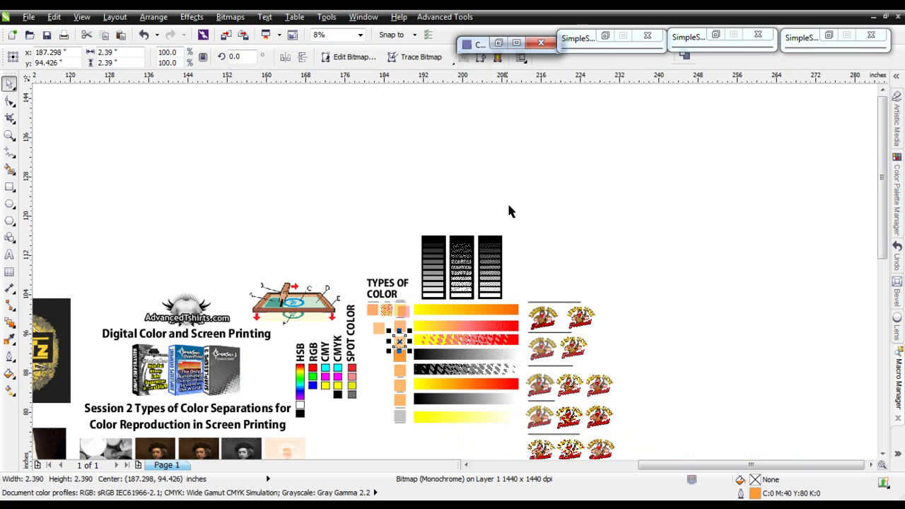
left_click(9, 135)
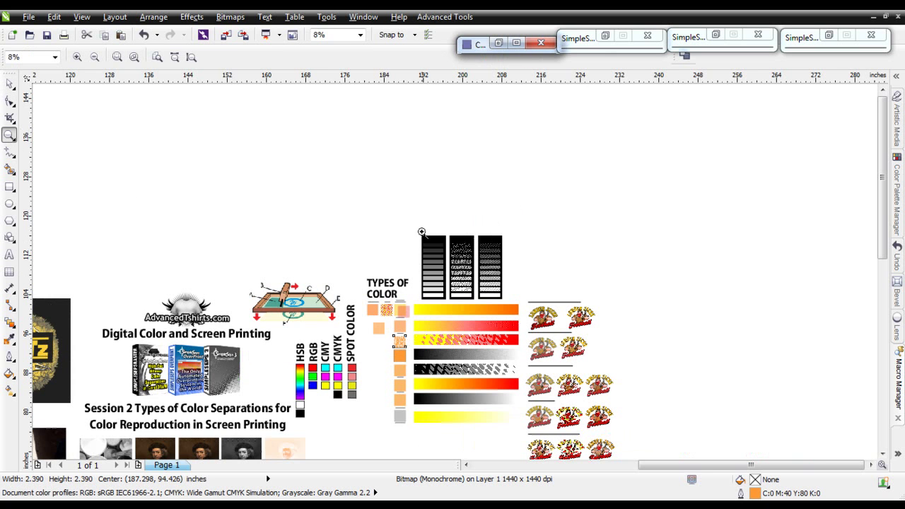
left_click_drag(421, 232, 505, 306)
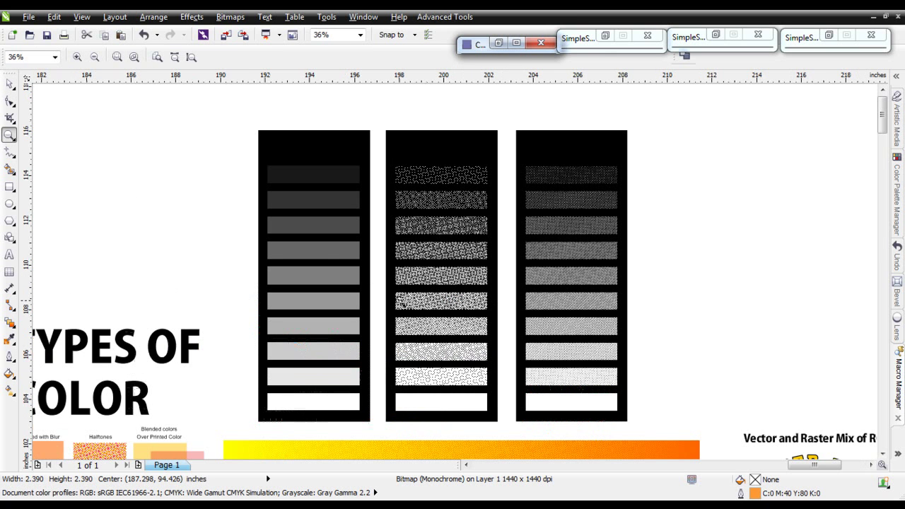
left_click(9, 84)
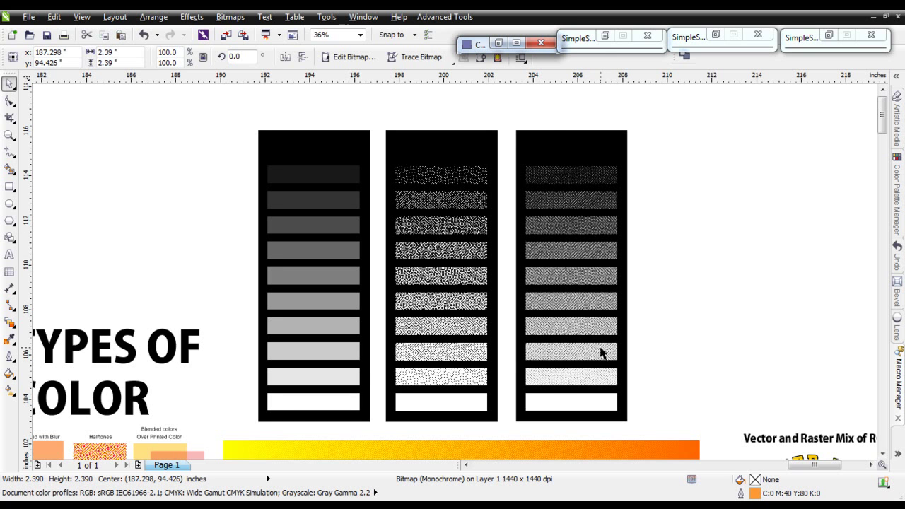
scroll(456, 276, "up", 2)
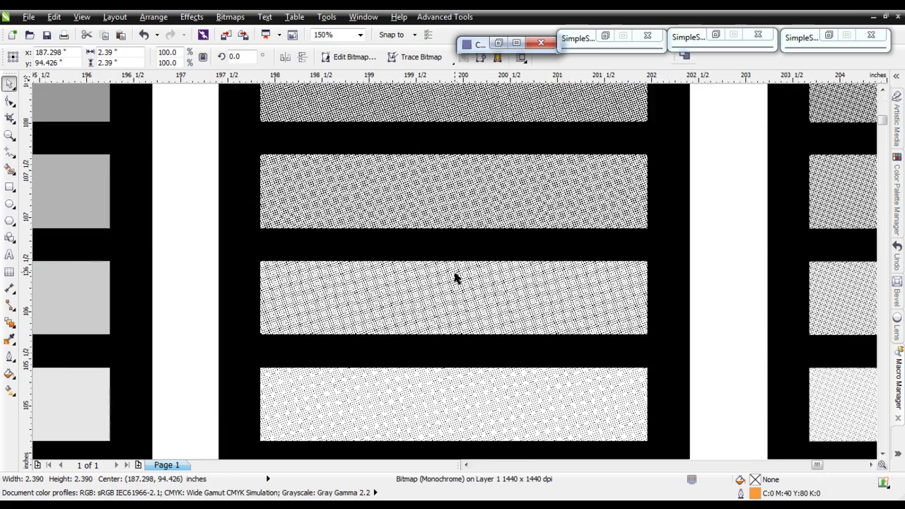
scroll(456, 277, "up", 2)
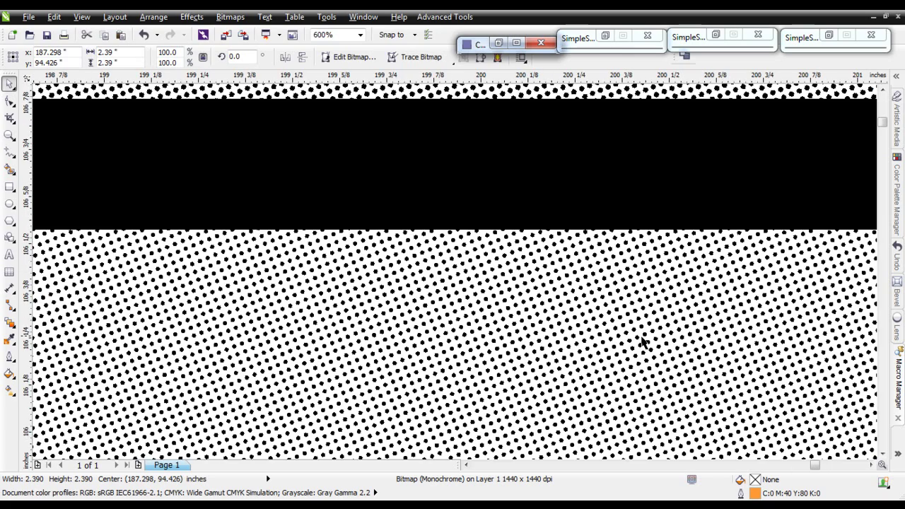
scroll(600, 346, "down", 3)
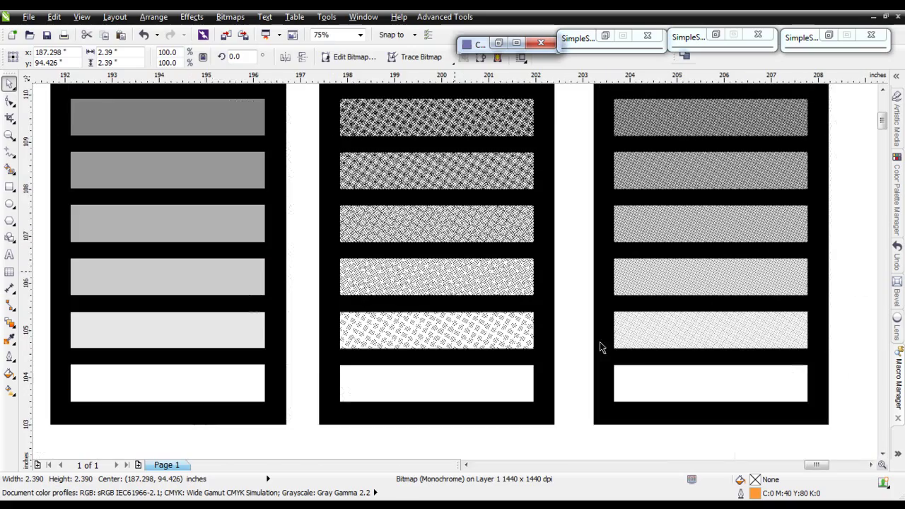
scroll(460, 273, "down", 1)
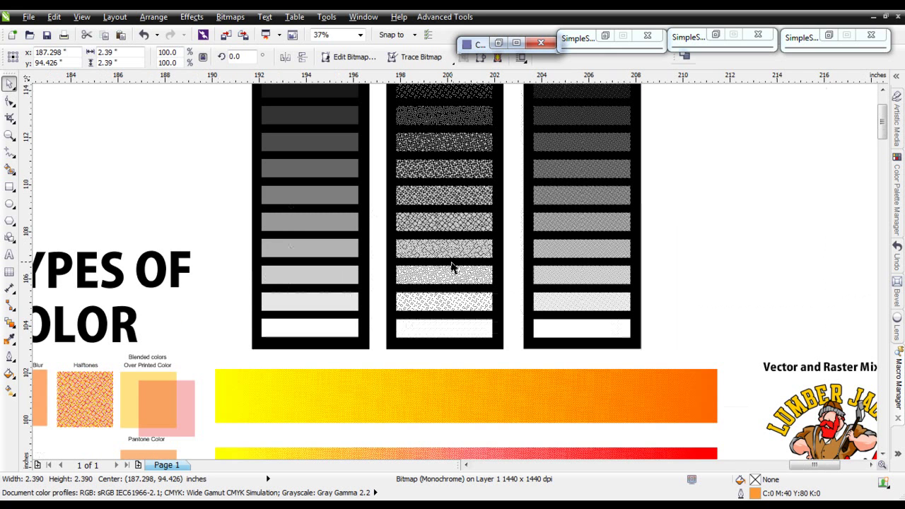
scroll(452, 267, "down", 1)
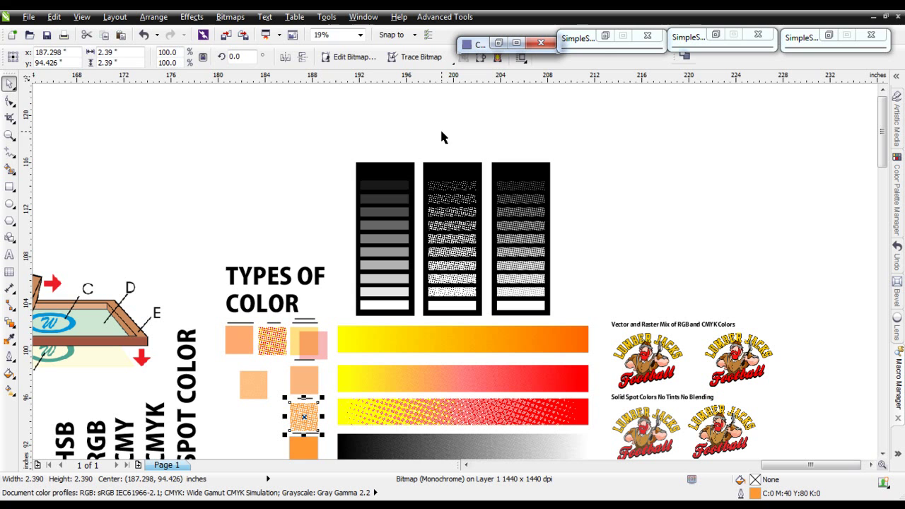
Zoom into the Lumber Jacks logos and marquee-select the left vector mascot's 64 objects.
left_click(8, 135)
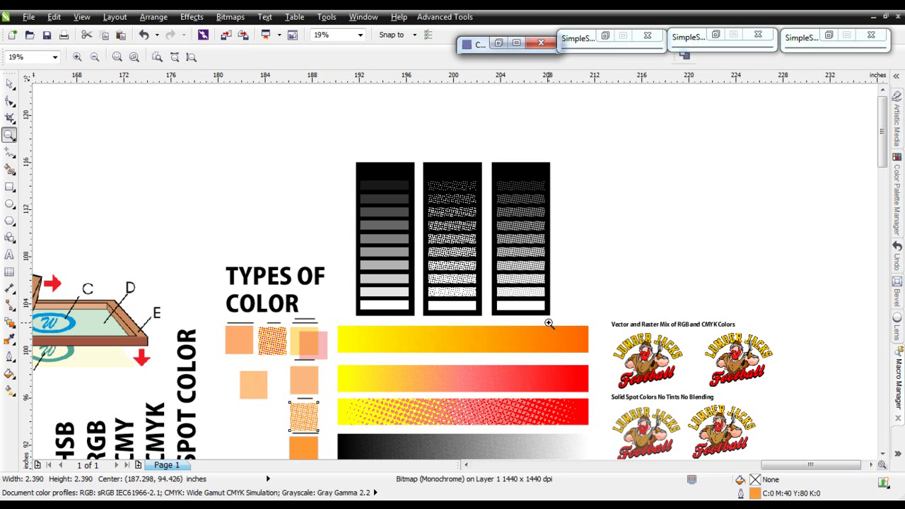
left_click_drag(599, 302, 785, 396)
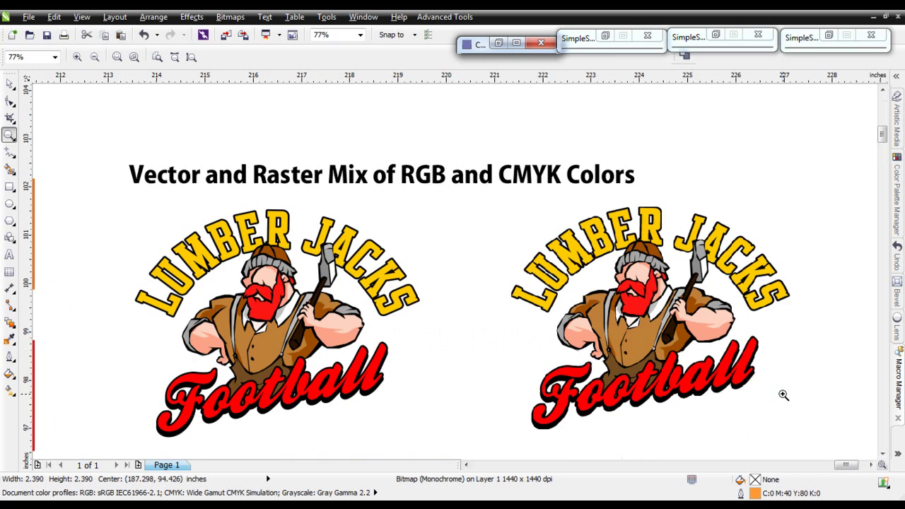
left_click(10, 84)
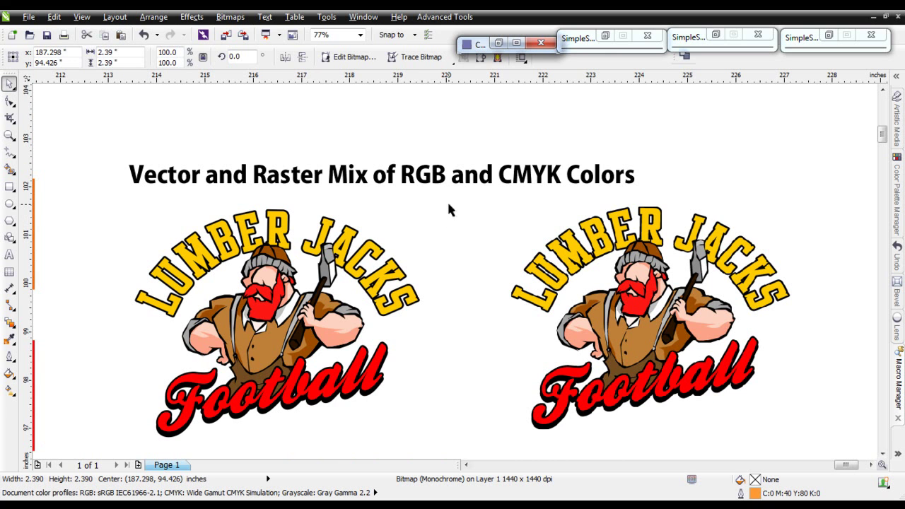
left_click_drag(458, 197, 73, 456)
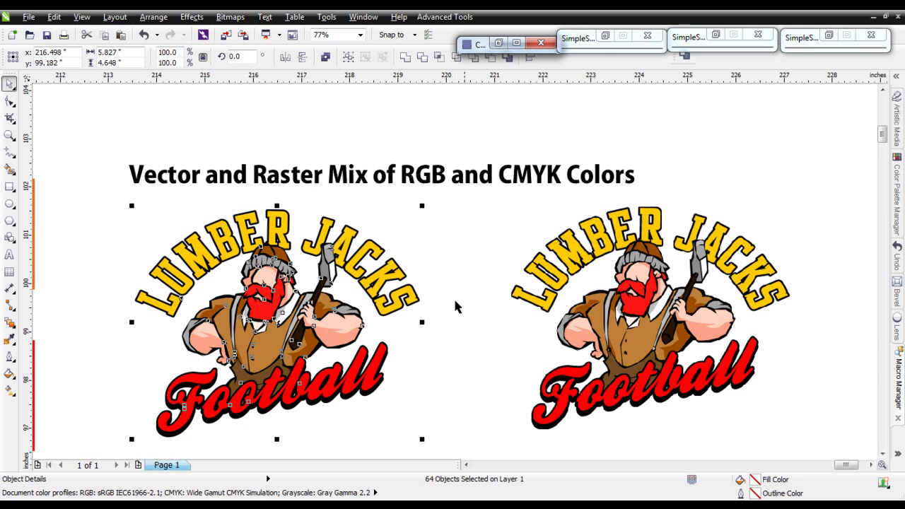
left_click(607, 351)
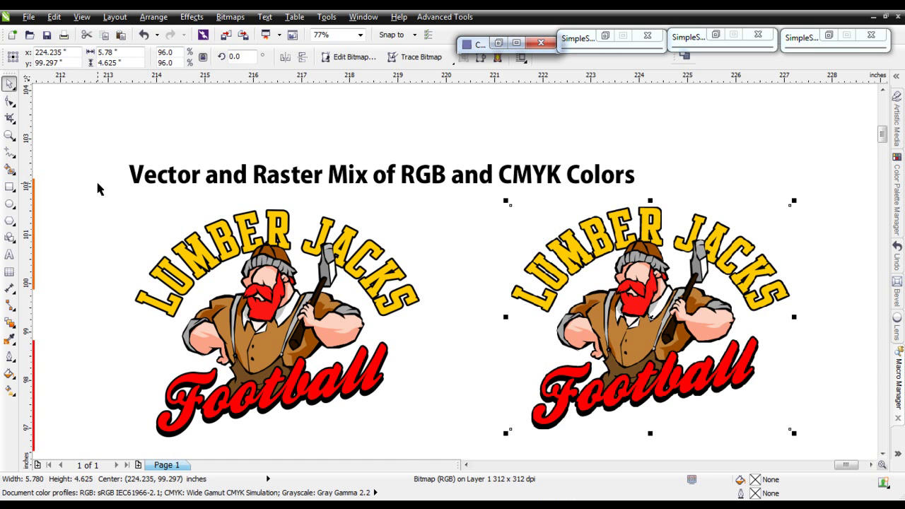
left_click_drag(98, 184, 441, 461)
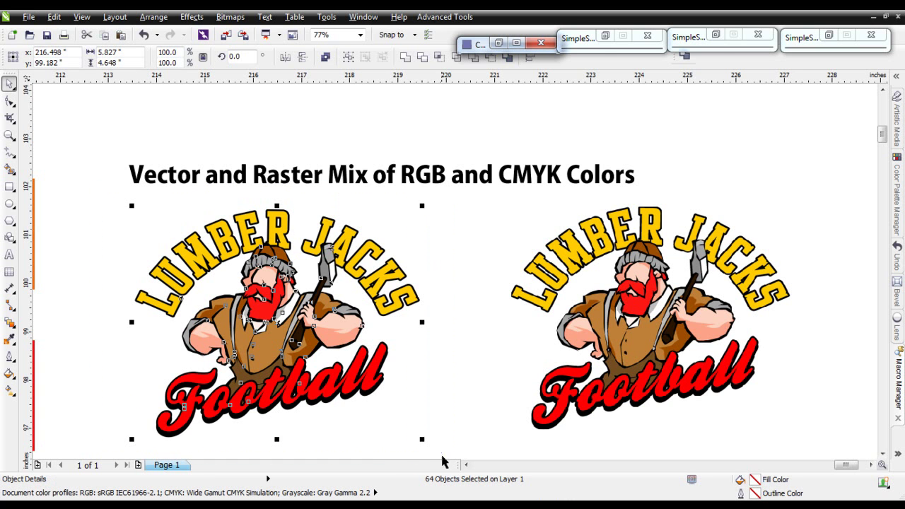
In SimpleSeps Color Management, build a selection palette of the logo's 16 colours as plain swatches.
left_click(716, 36)
left_click(618, 48)
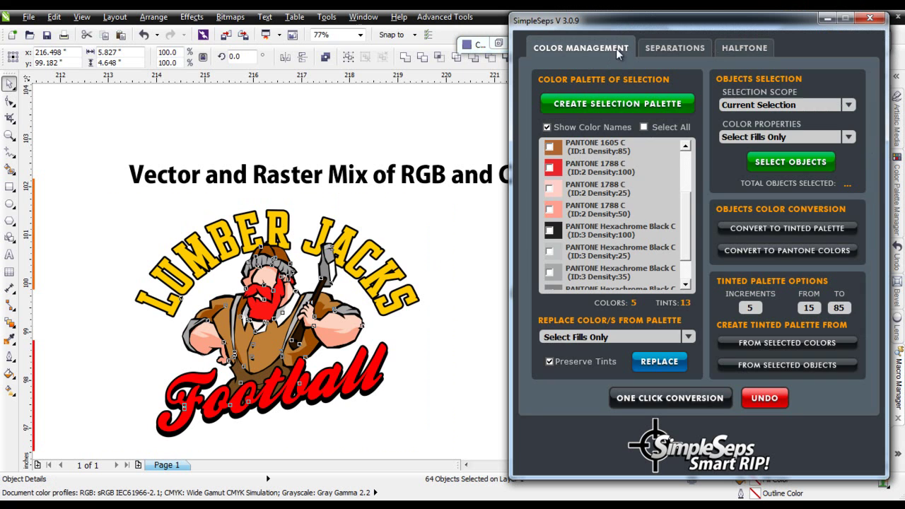
left_click(641, 103)
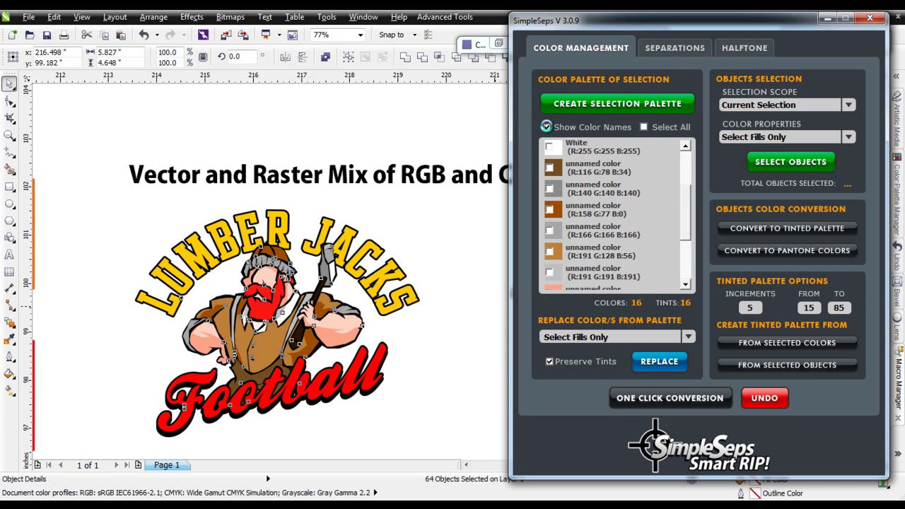
left_click(546, 126)
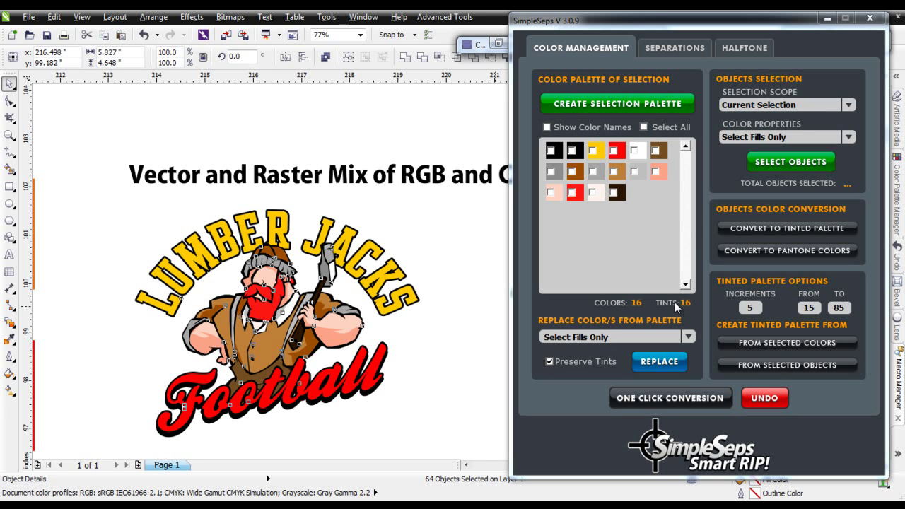
Tick the white, red, brown, yellow and black swatches to keep.
left_click(637, 153)
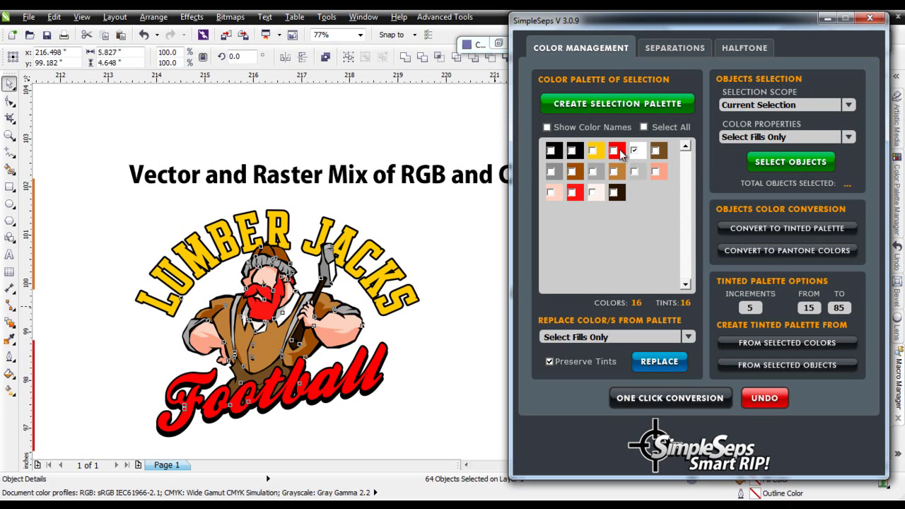
left_click(614, 154)
left_click(573, 172)
left_click(598, 154)
left_click(574, 151)
Convert the logo to the five spot colours, list their PANTONE names, then deselect it.
left_click(685, 404)
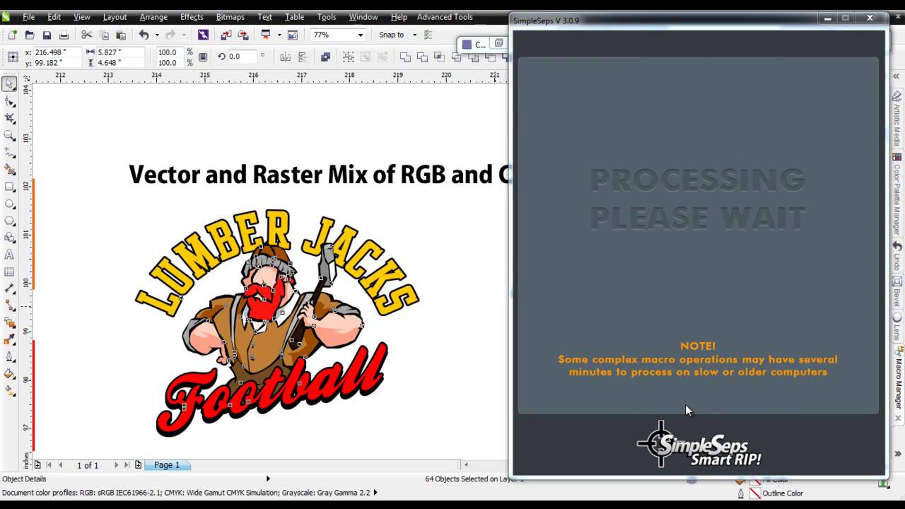
left_click(550, 282)
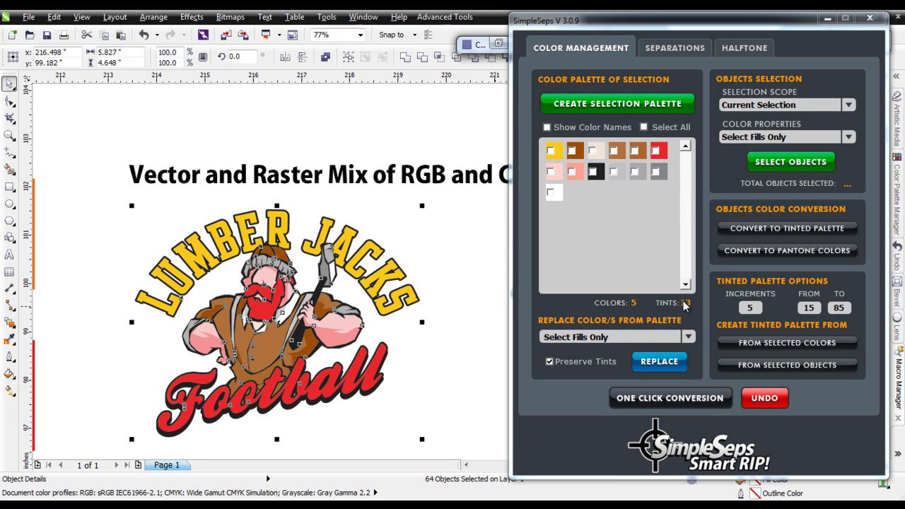
left_click(547, 127)
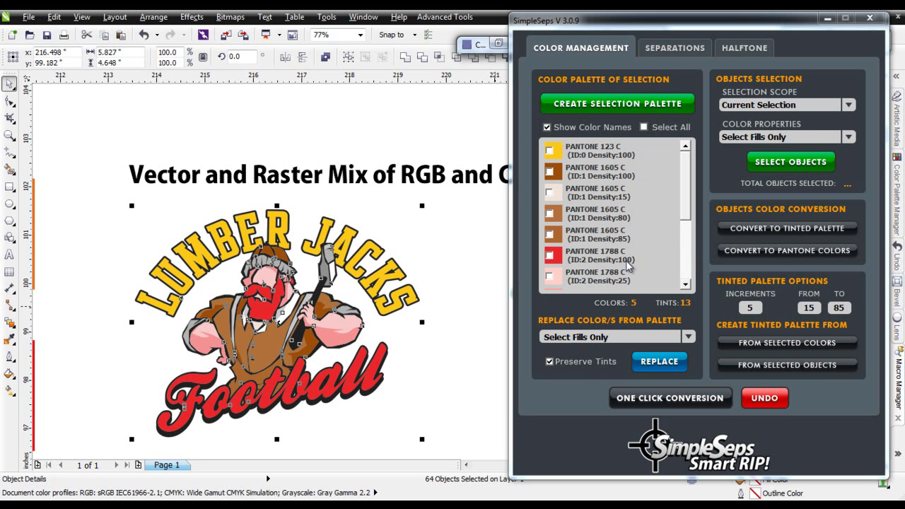
scroll(680, 181, "down", 3)
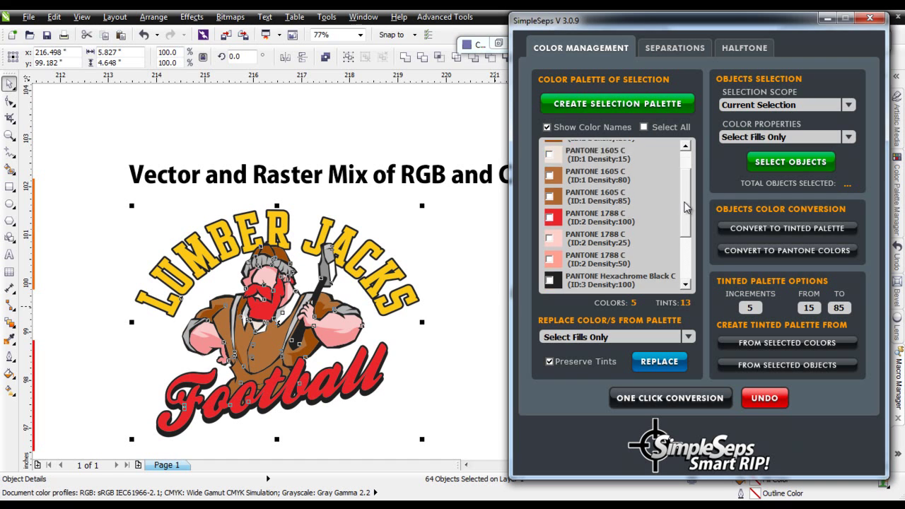
left_click(441, 235)
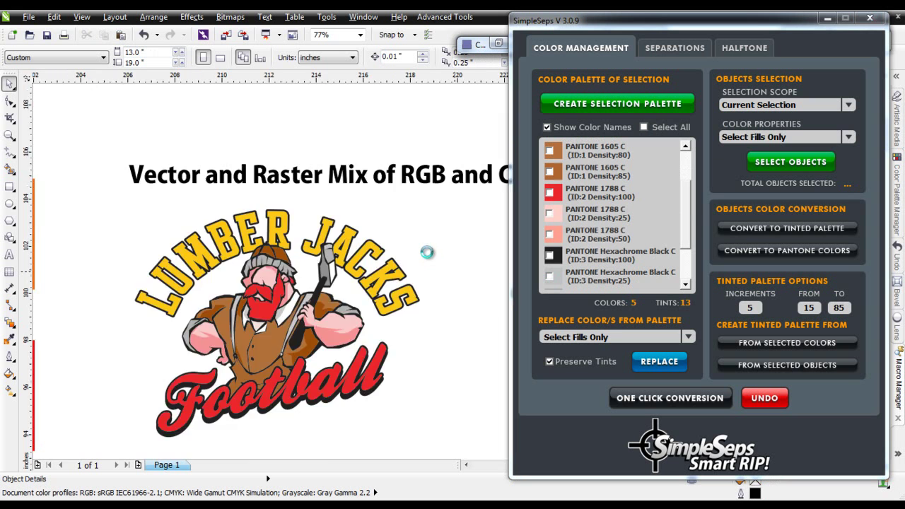
Colour the middle halftone step bar red by dropping the PANTONE 1788 C swatch on it.
scroll(430, 254, "down", 1)
scroll(212, 182, "down", 1)
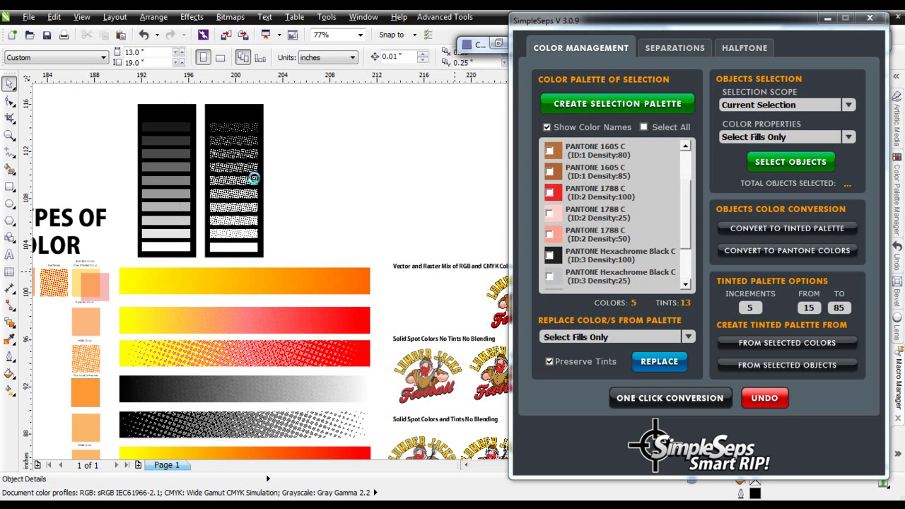
left_click(253, 185)
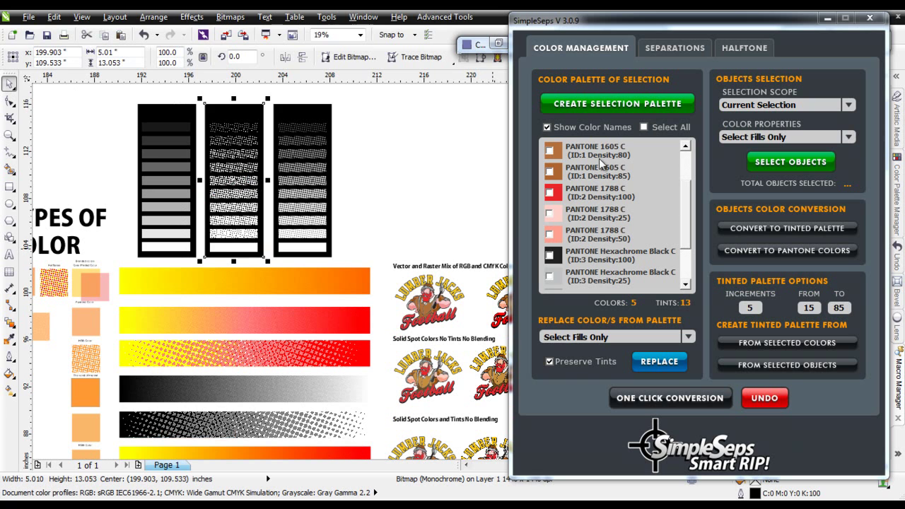
left_click_drag(549, 192, 234, 181)
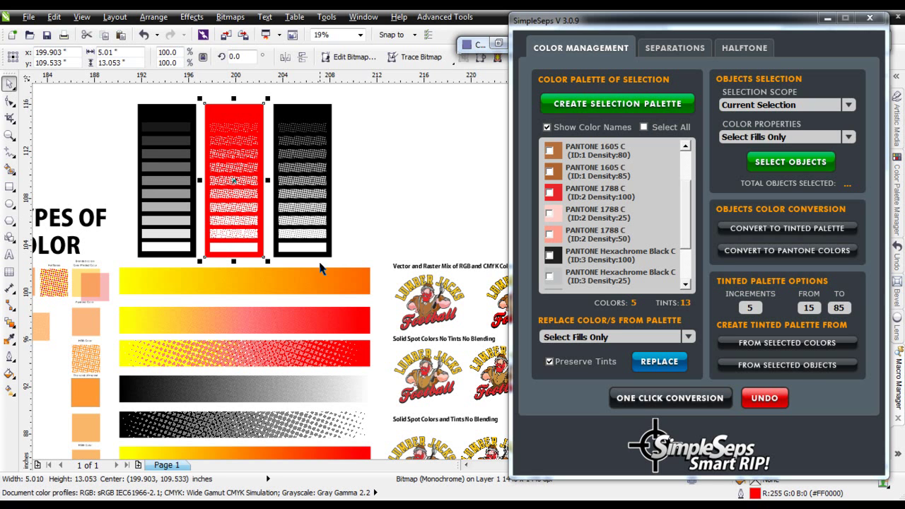
left_click(453, 387)
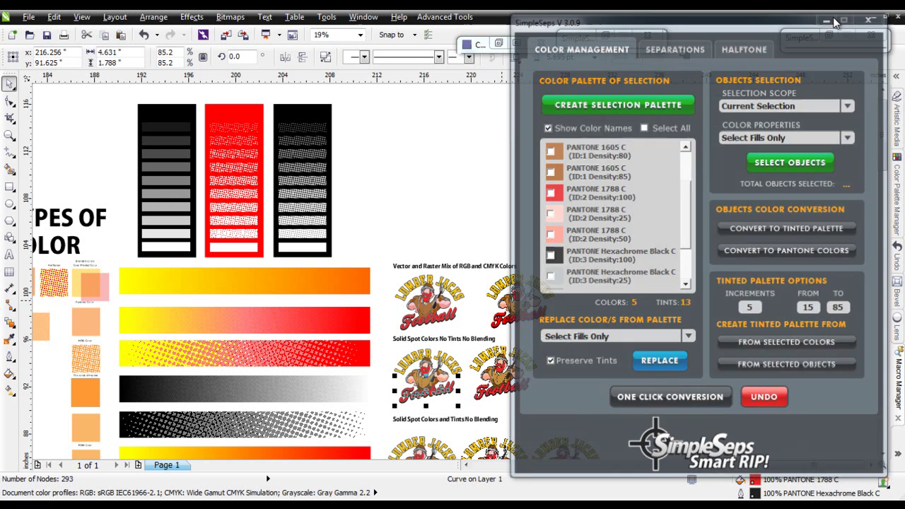
Minimize SimpleSeps and pull the middle logo's top layer and PANTONE 1345 C separation out right.
left_click(829, 18)
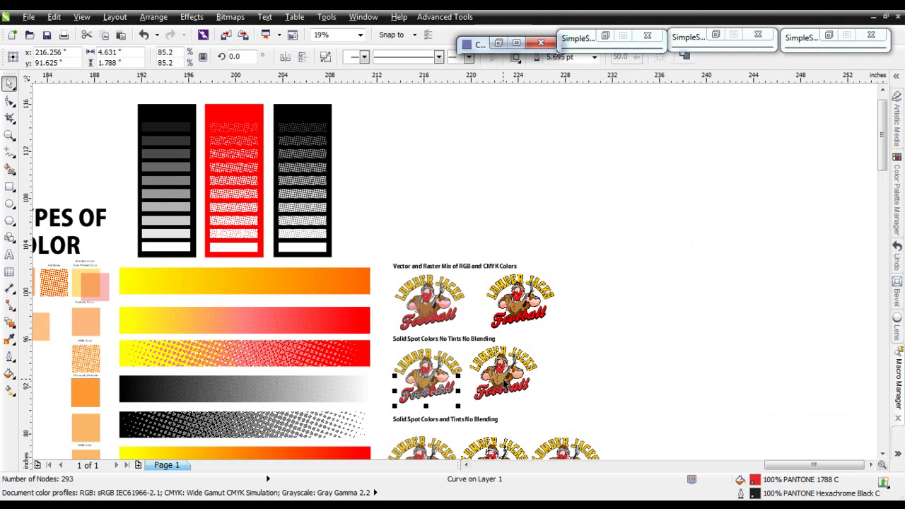
left_click(467, 373)
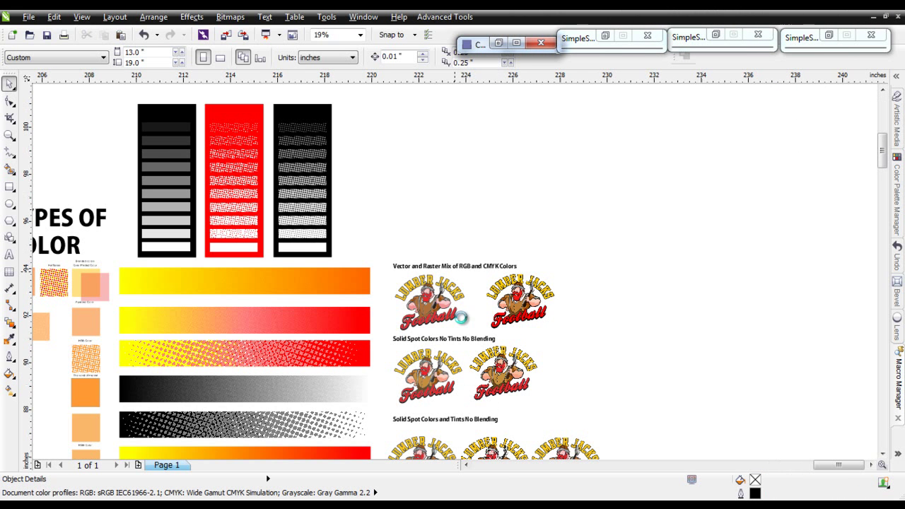
scroll(467, 316, "up", 2)
left_click(432, 297)
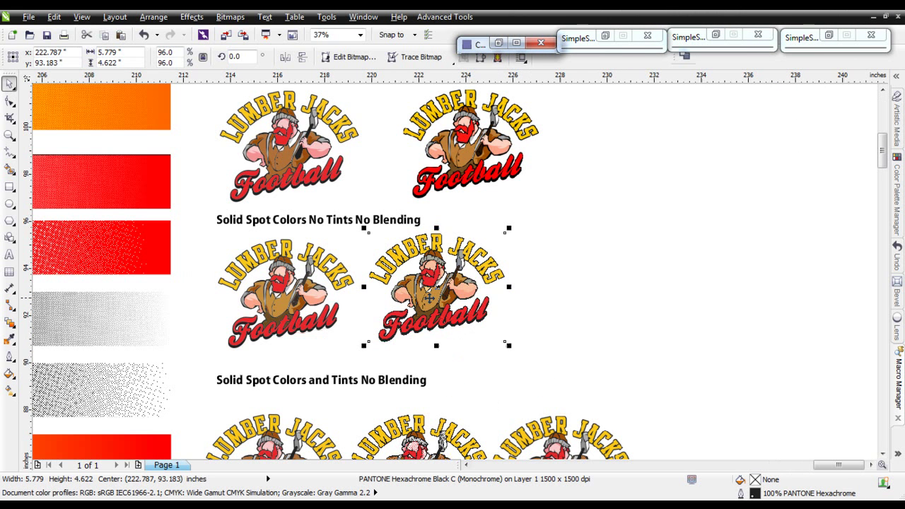
left_click_drag(435, 297, 662, 203)
left_click_drag(432, 277, 626, 309)
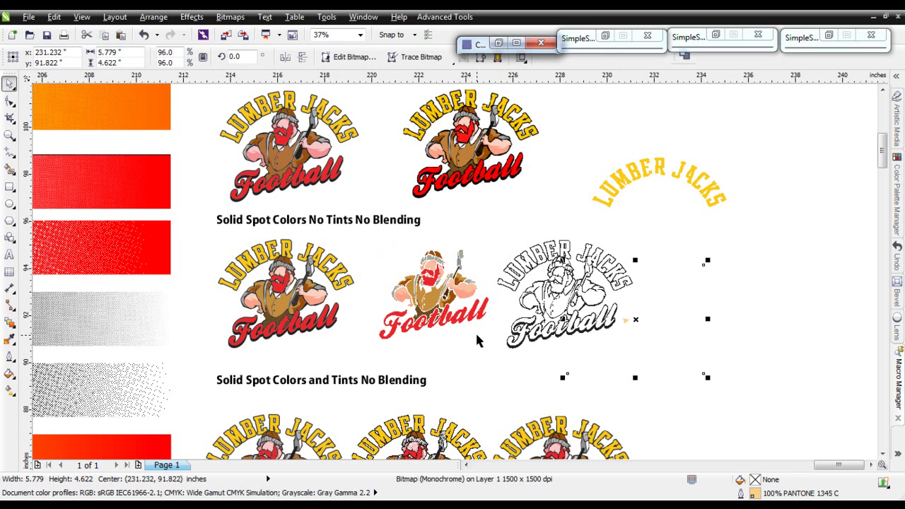
Undo the three separation moves to restore the full-colour mascot, then scroll to the tinted row.
key("ctrl+z")
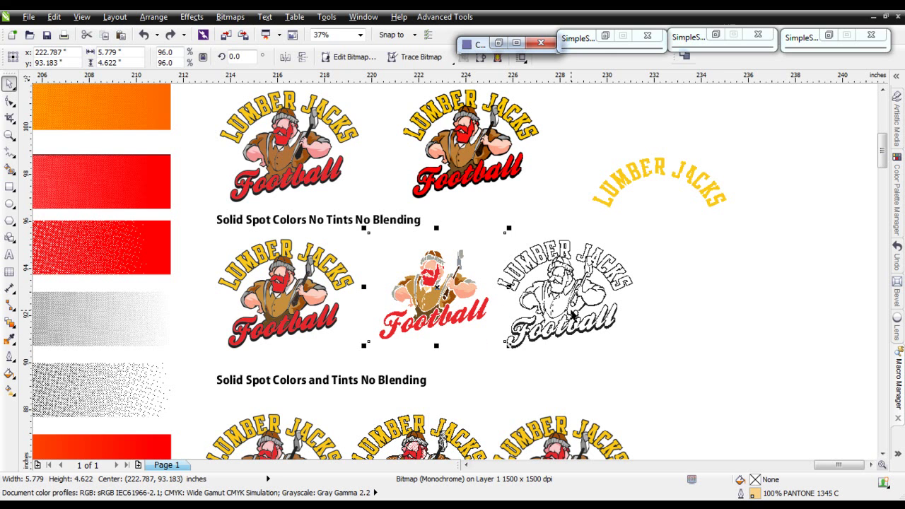
key("ctrl+z")
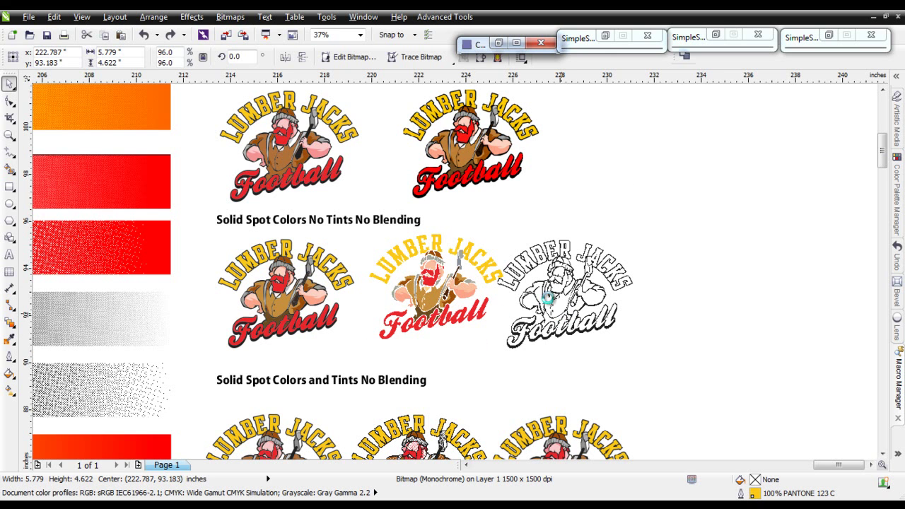
key("ctrl+z")
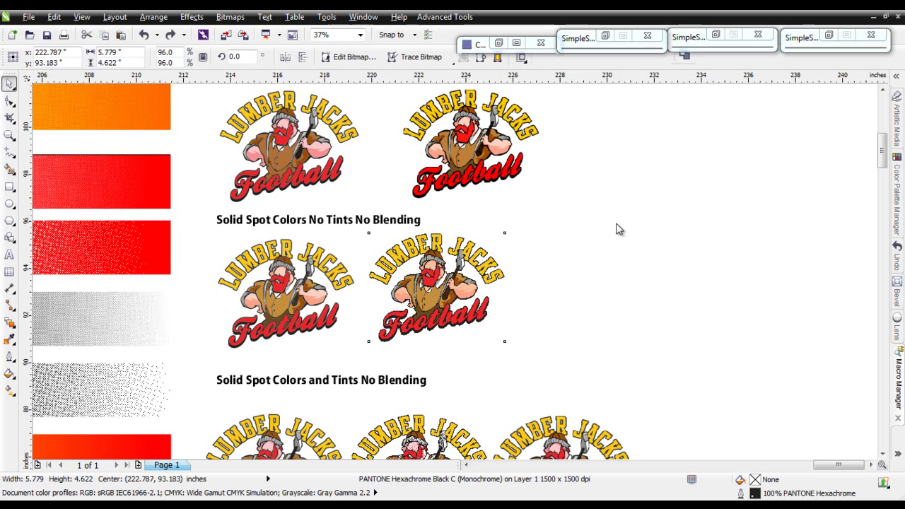
left_click(883, 453)
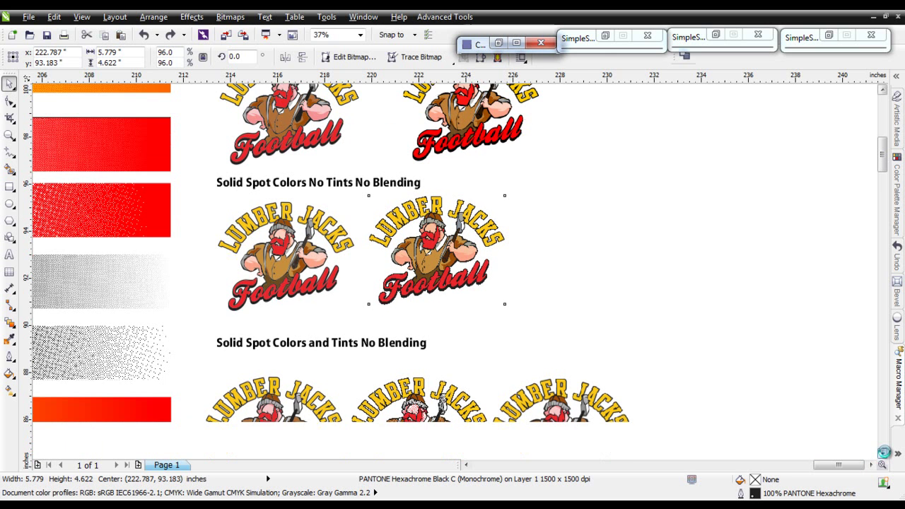
scroll(452, 268, "down", 2)
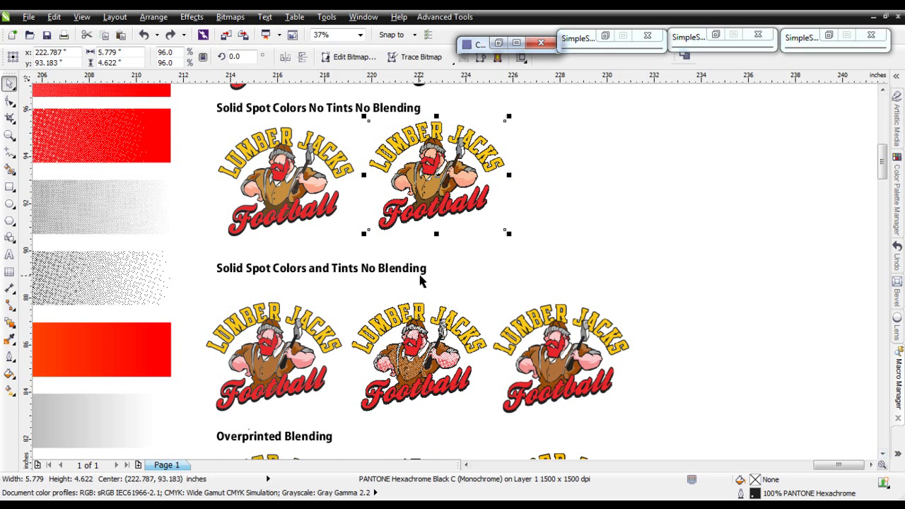
left_click(417, 378)
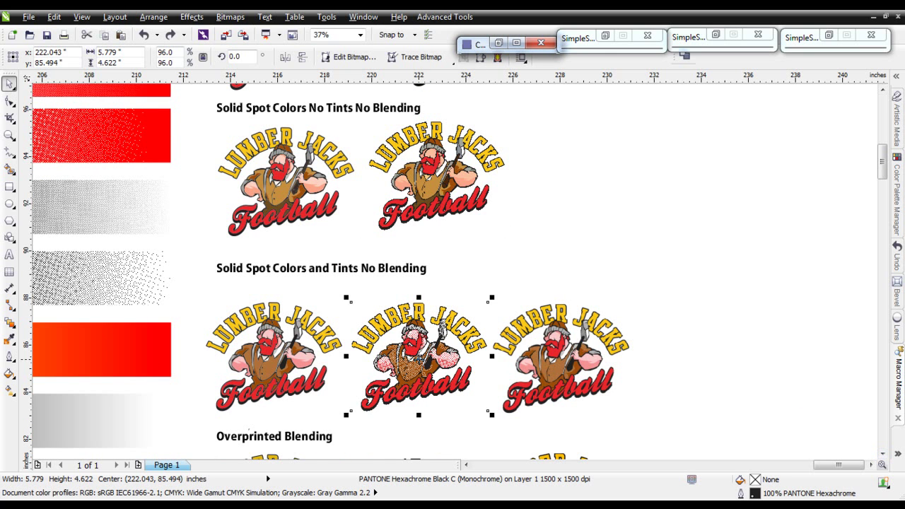
mouse_move(406, 363)
left_mouse_down()
mouse_move(529, 317)
mouse_move(652, 221)
left_mouse_up()
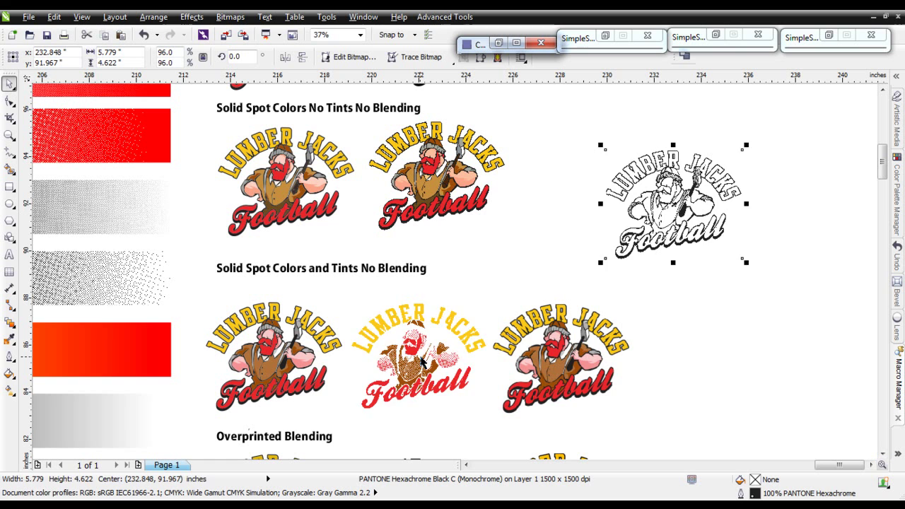
mouse_move(419, 357)
left_mouse_down()
mouse_move(417, 371)
mouse_move(769, 303)
left_mouse_up()
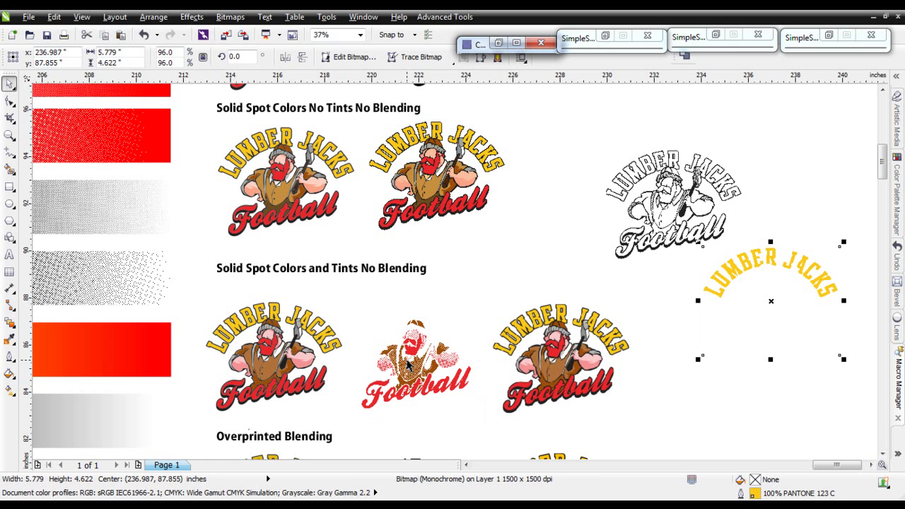
left_click_drag(410, 365, 792, 385)
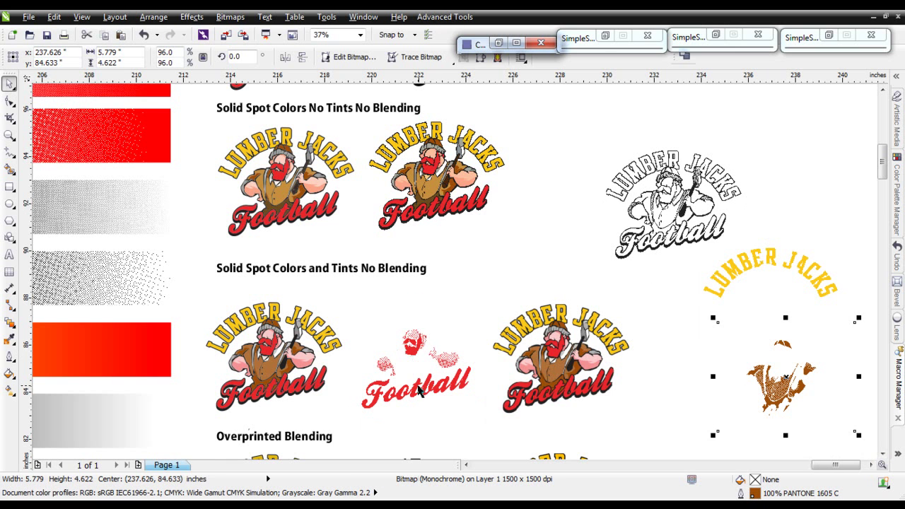
left_click_drag(422, 389, 801, 189)
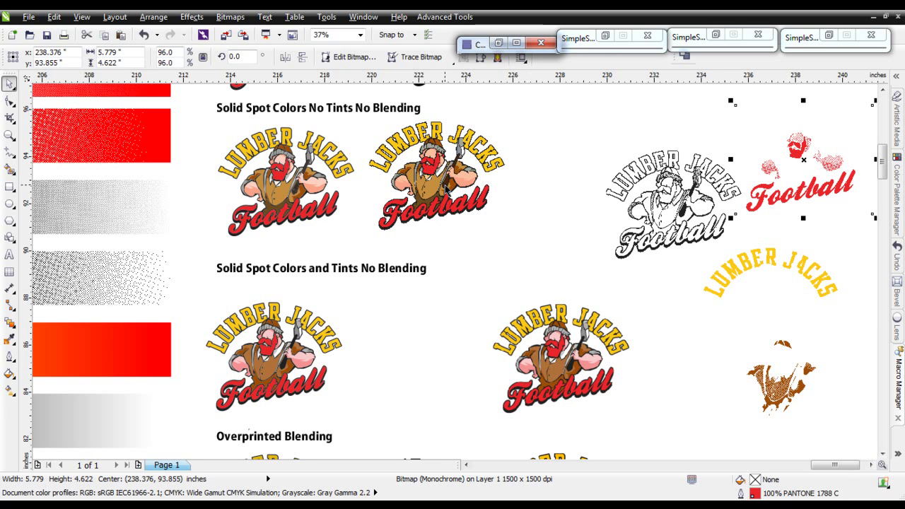
key("ctrl+z")
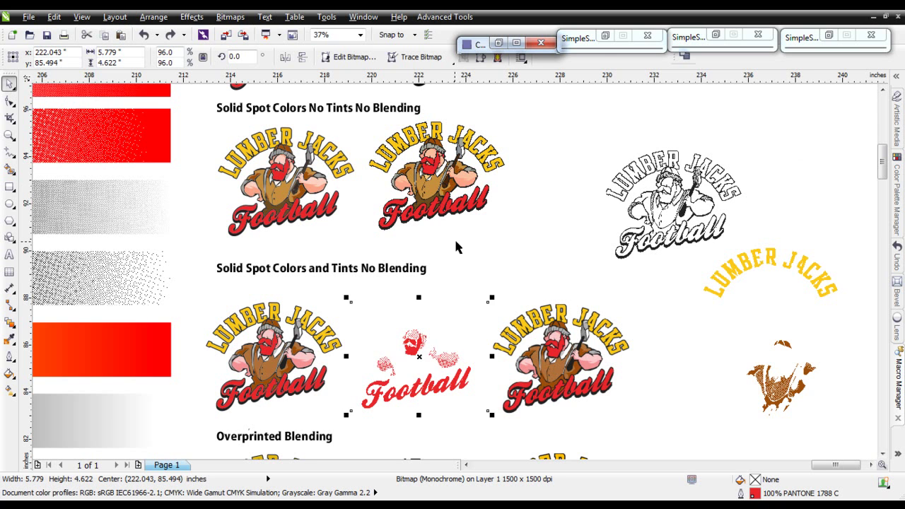
key("ctrl+z")
key("ctrl+z")
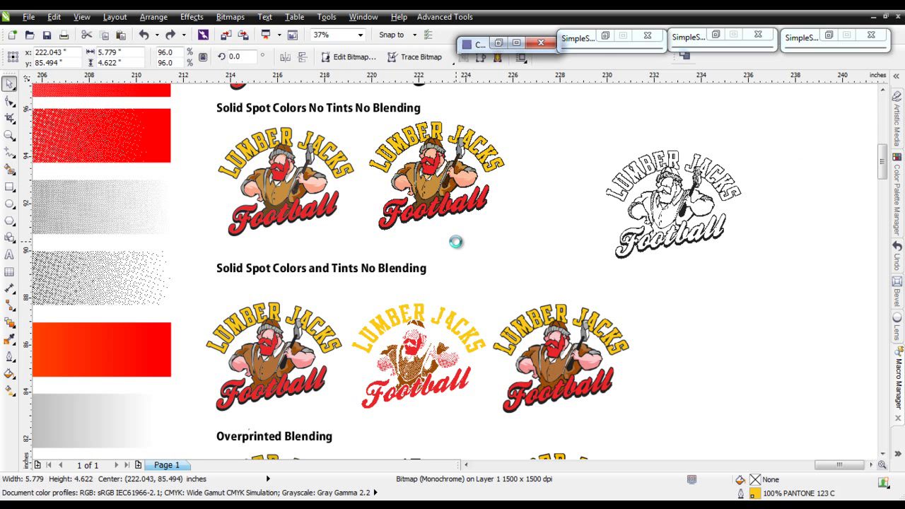
key("ctrl+z")
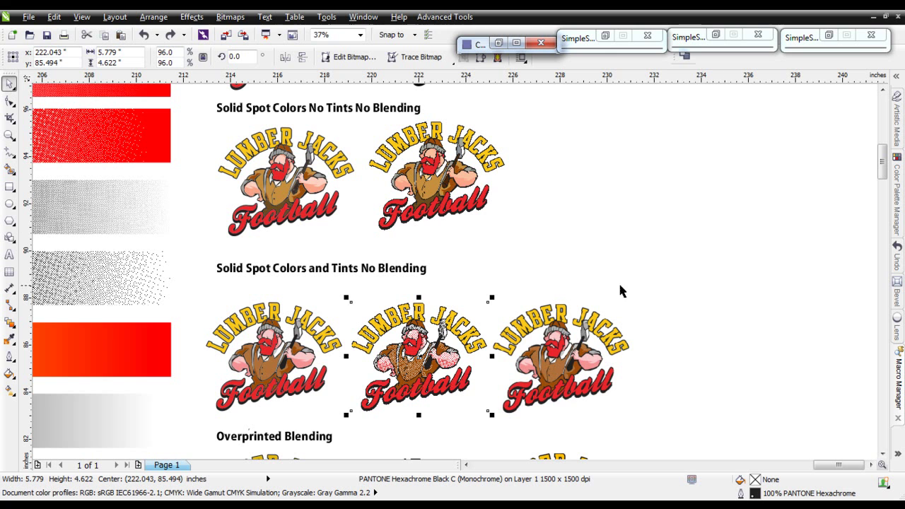
Scroll down to the Overprinted Blending and Raster Separated rows and restore the SimpleSeps Raster panel.
left_click(884, 455)
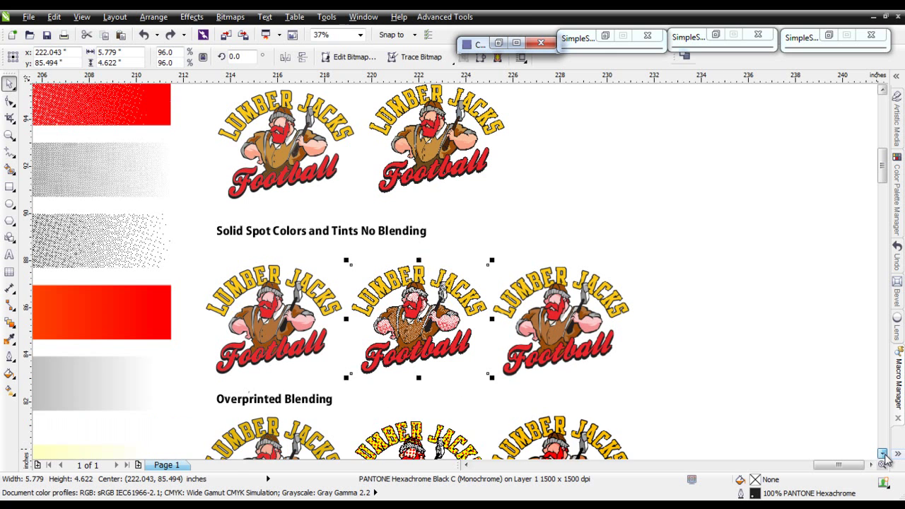
left_click(884, 456)
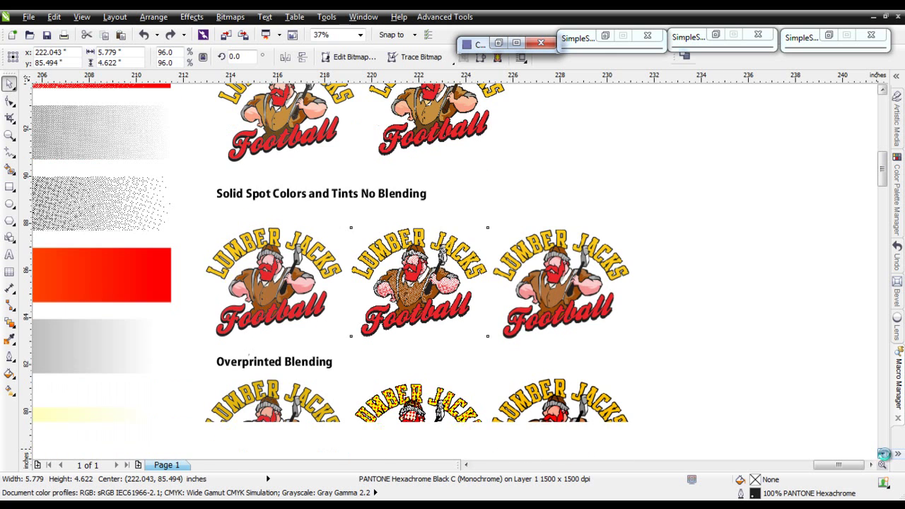
left_click(883, 456)
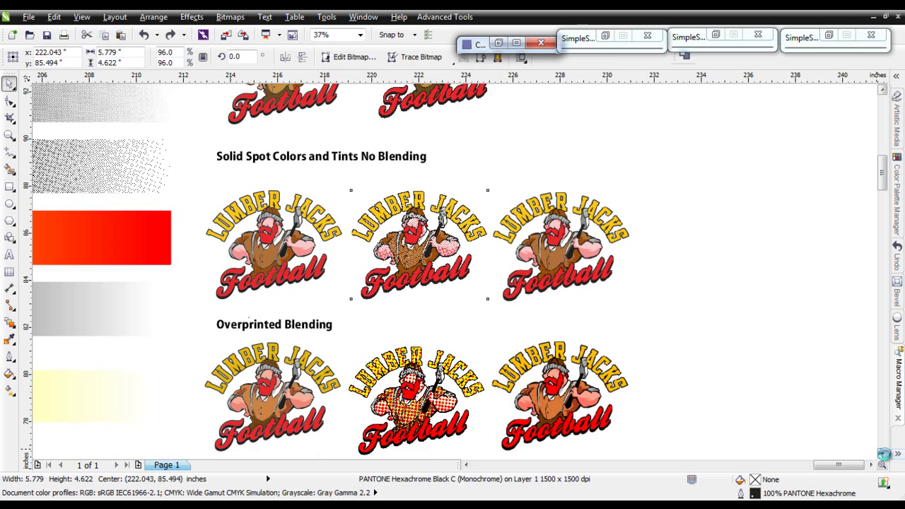
left_click(884, 455)
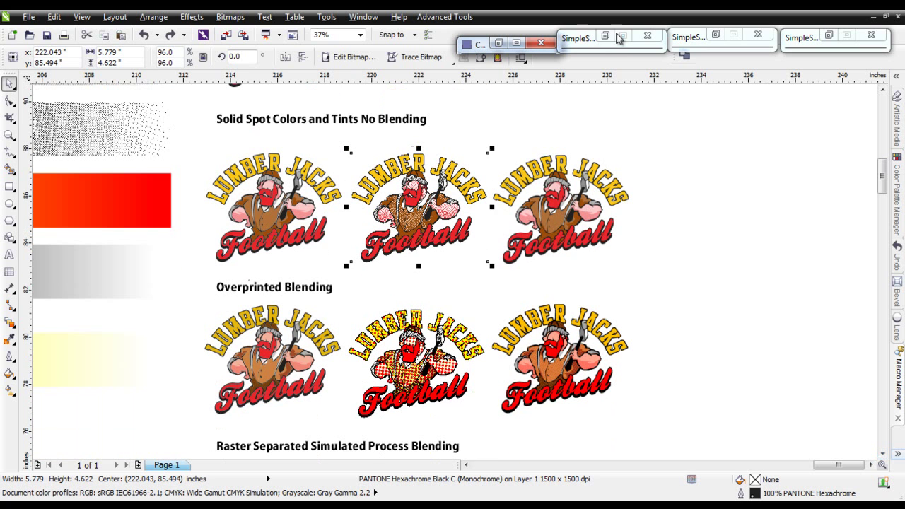
left_click(597, 38)
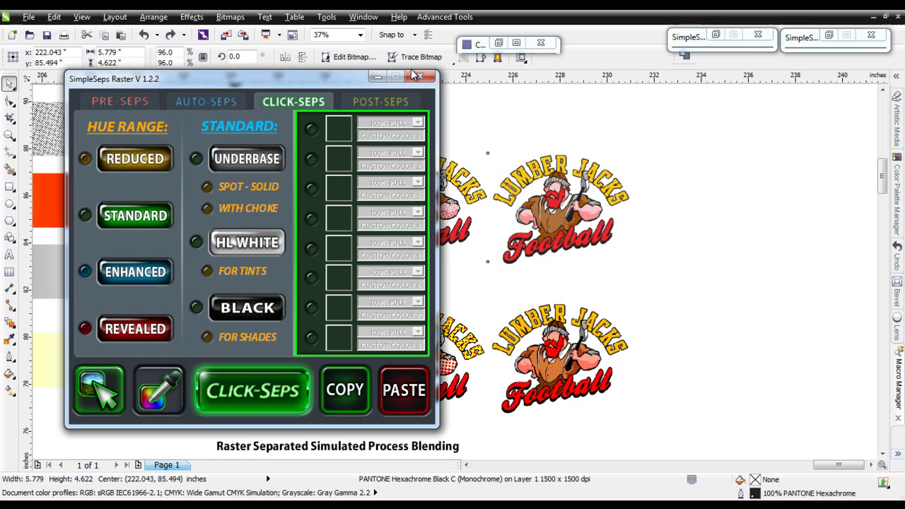
Swap SimpleSeps Raster for the OverPrint window and move the ryboverprint.xml palette over the logos.
left_click(378, 76)
left_click(822, 37)
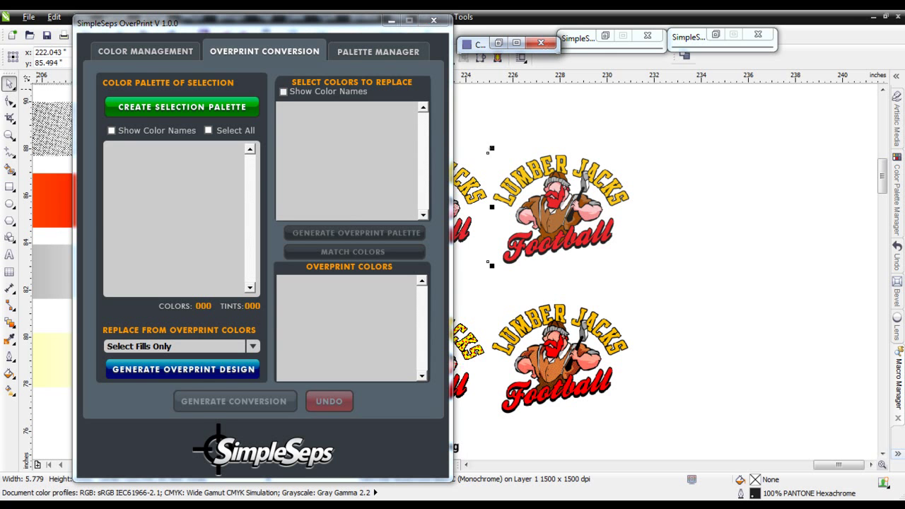
left_click_drag(118, 384, 597, 130)
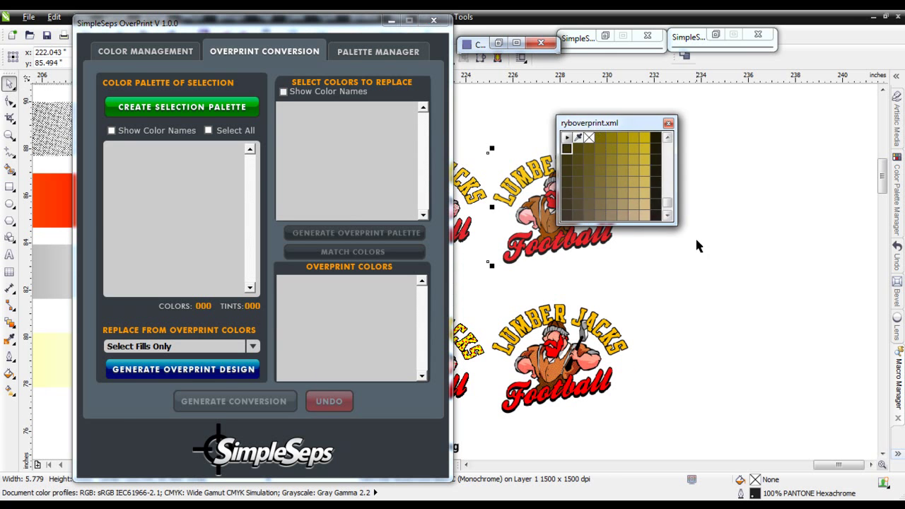
Stretch the ryboverprint.xml palette to show every overprint swatch and minimize SimpleSeps OverPrint.
left_click_drag(676, 225, 845, 427)
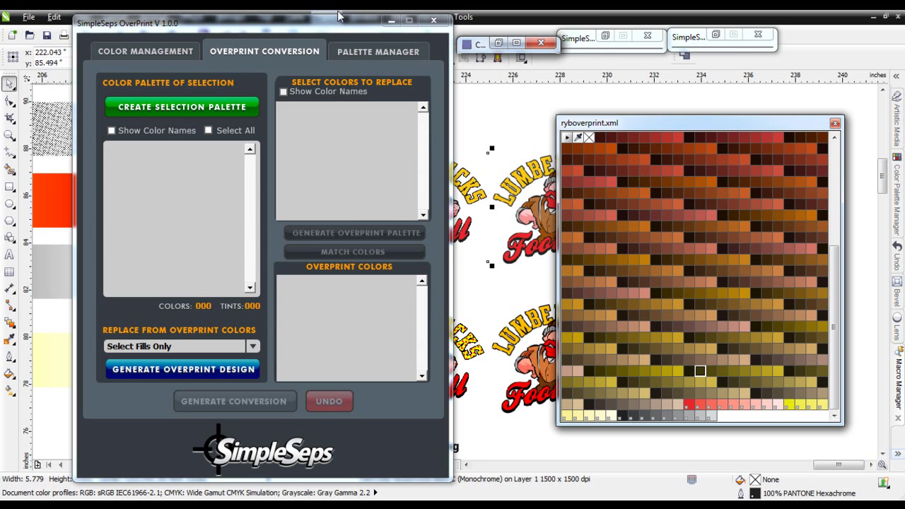
left_click(389, 23)
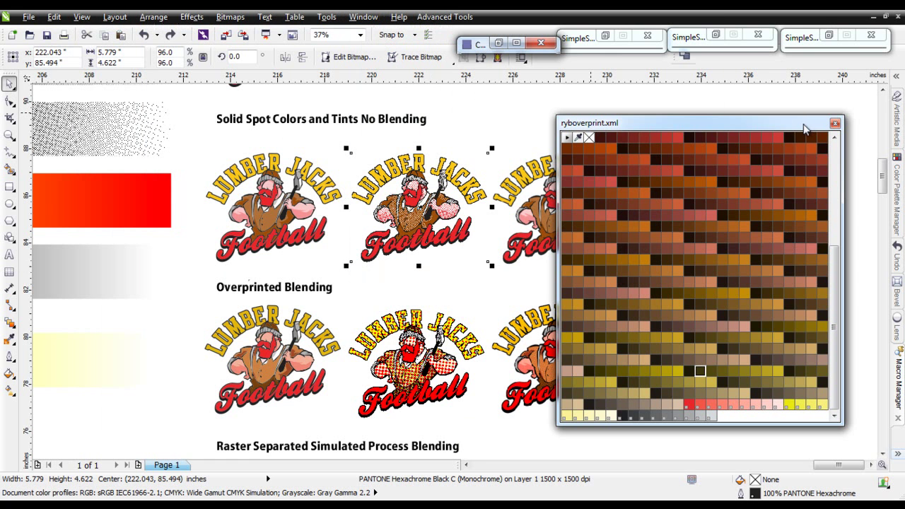
Lower the palette, drag the middle logo's black, red and yellow separations aside, then undo.
left_click_drag(804, 129, 10, 206)
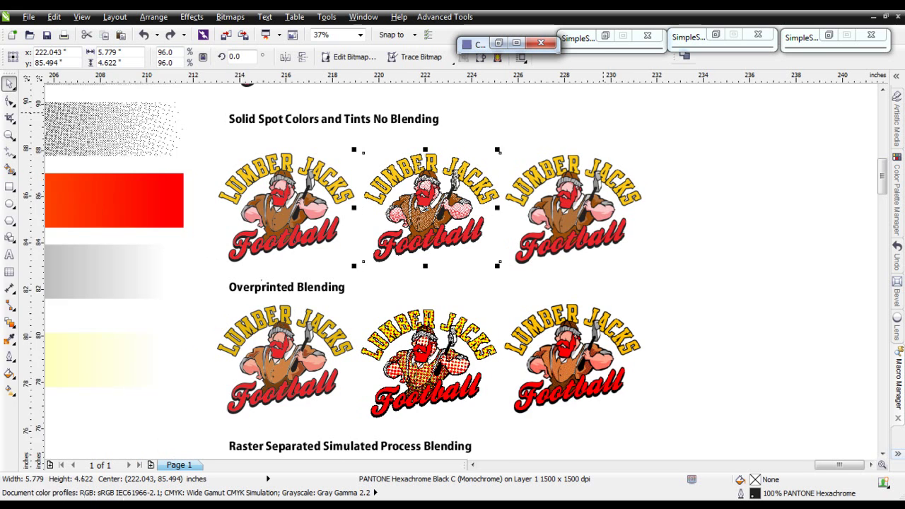
key("Tab")
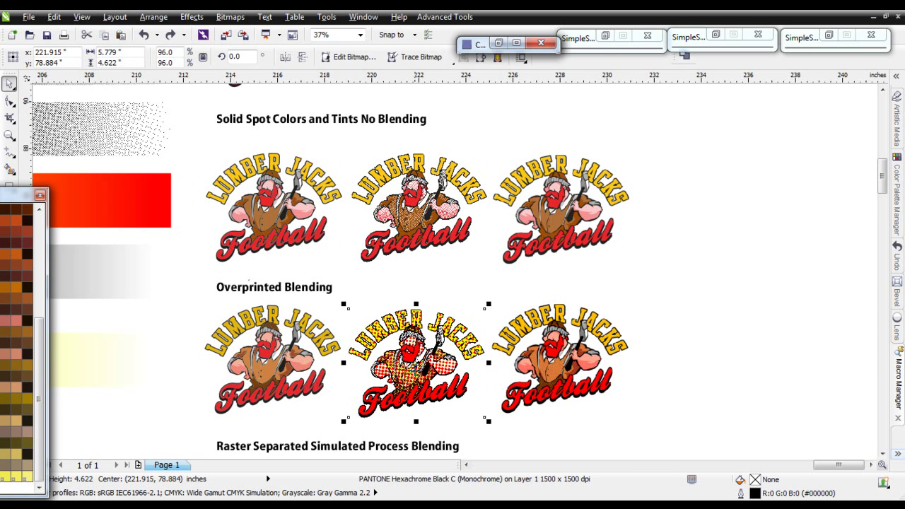
left_click_drag(410, 366, 732, 227)
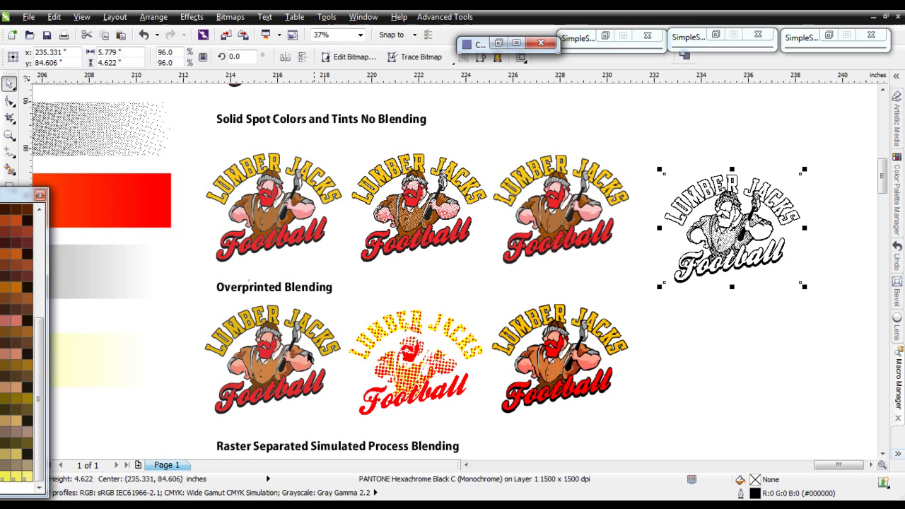
left_click_drag(420, 369, 743, 344)
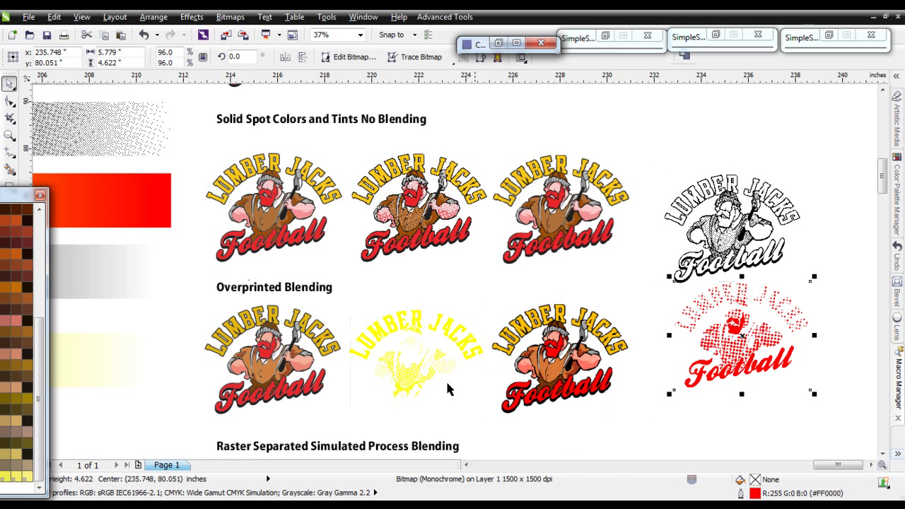
left_click_drag(415, 367, 734, 422)
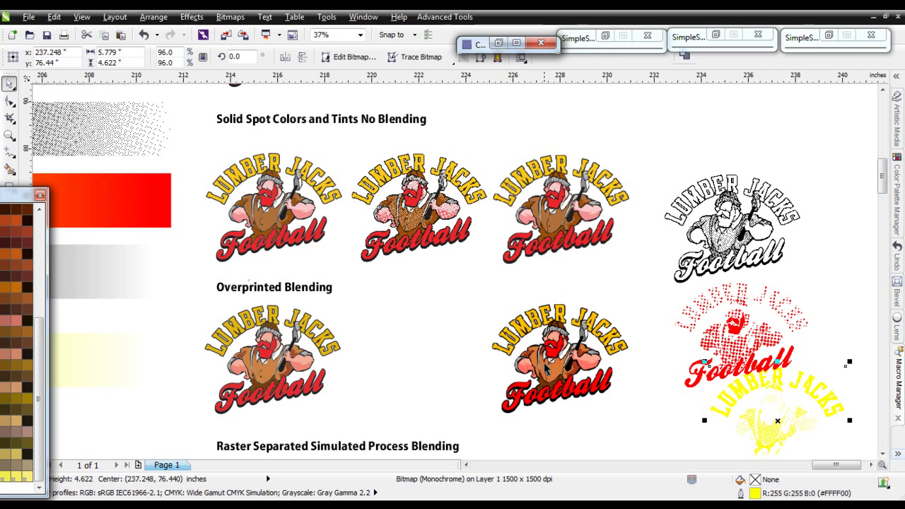
key("ctrl+z")
key("ctrl+z")
key("ctrl+z")
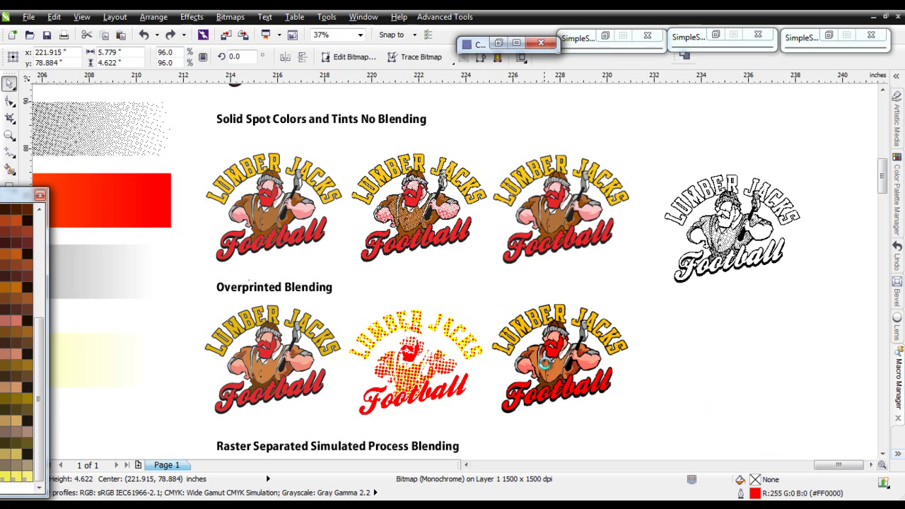
Ungroup the left overprinted logo, deselect it, and zoom in.
left_click(263, 368)
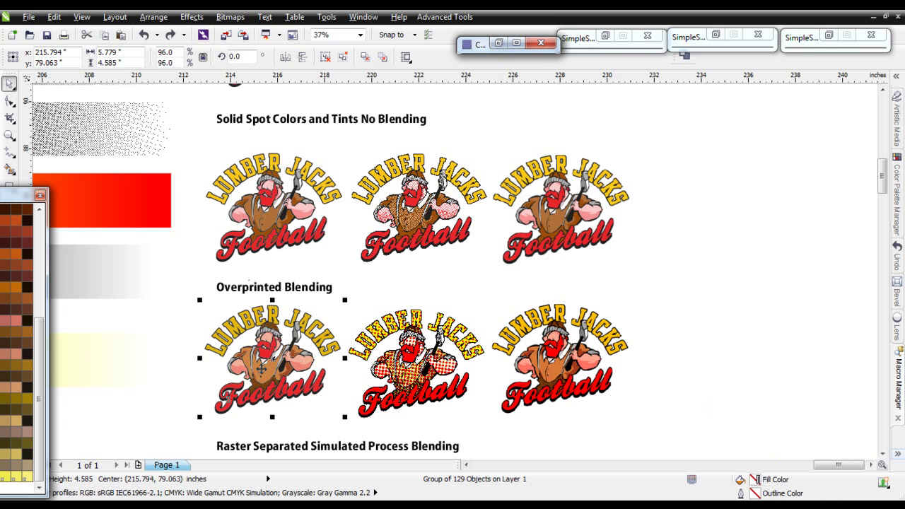
left_click(343, 57)
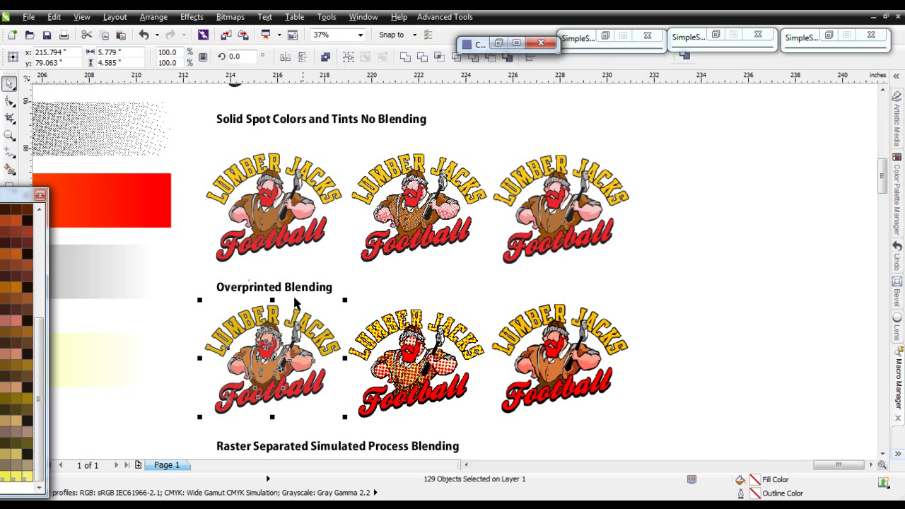
left_click(346, 276)
scroll(456, 267, "up", 1)
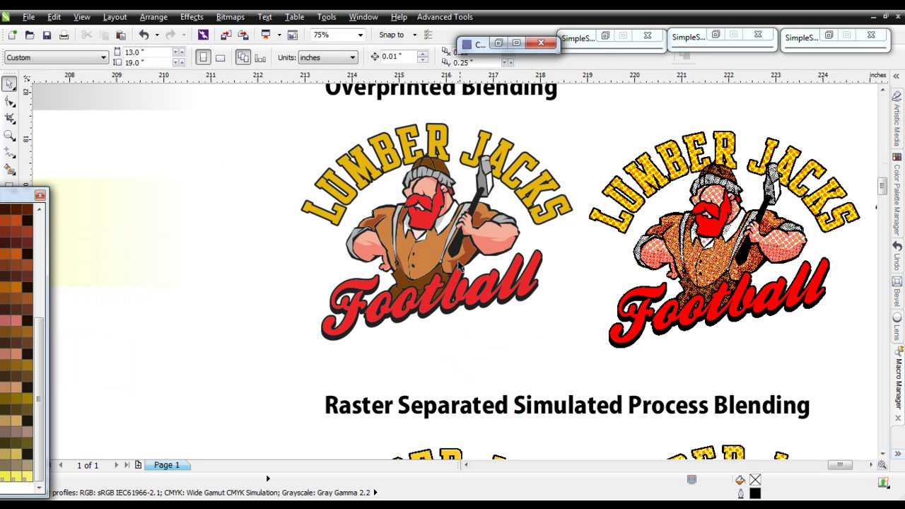
Drag the vest shape aside to reveal the yellow layer, then undo to restore it.
left_click(430, 259)
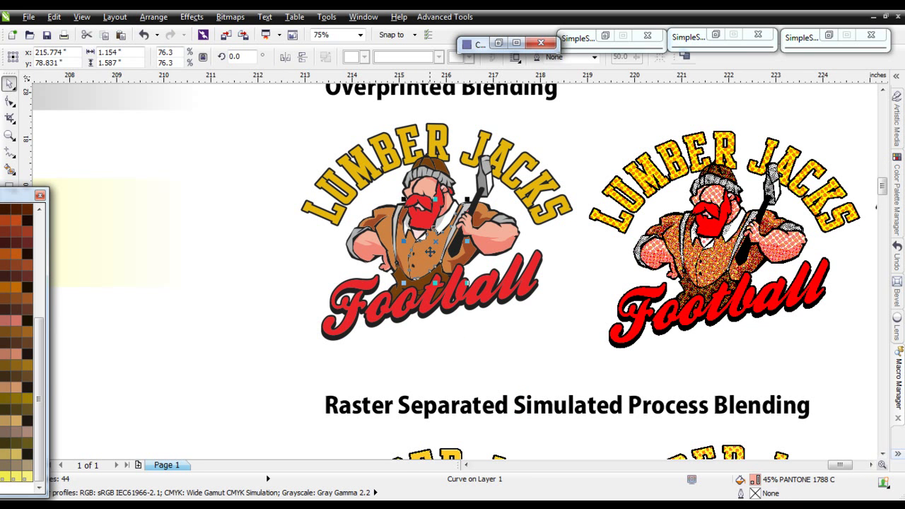
left_click_drag(430, 252, 563, 326)
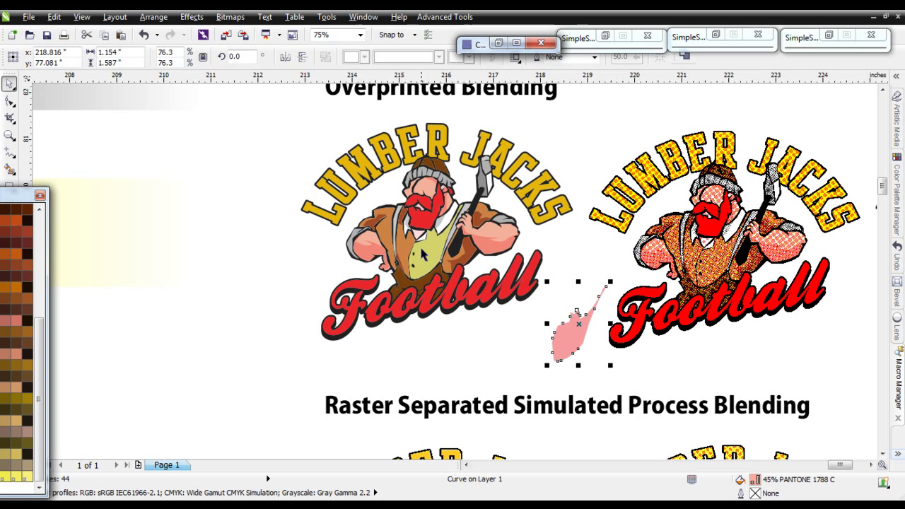
key("ctrl+z")
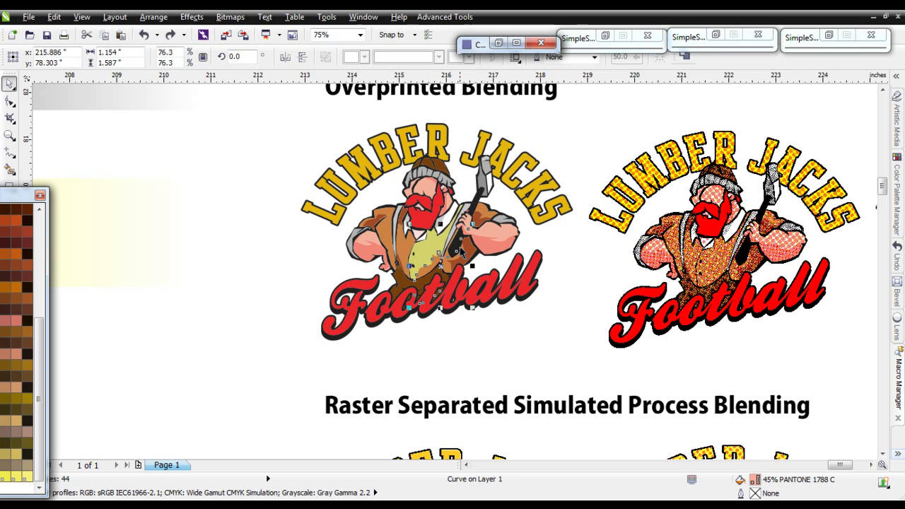
key("ctrl+z")
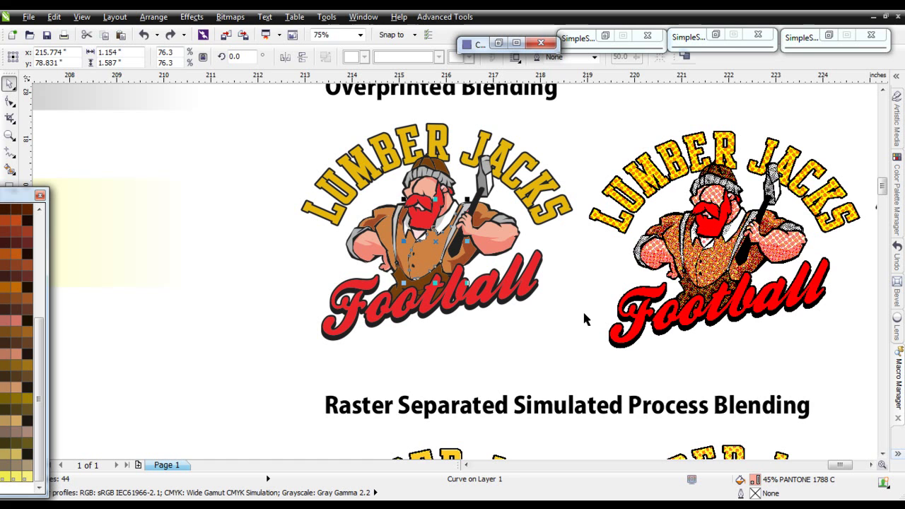
Scroll down to the left Raster Separated mascot and select it.
left_click(882, 454)
left_click(882, 454)
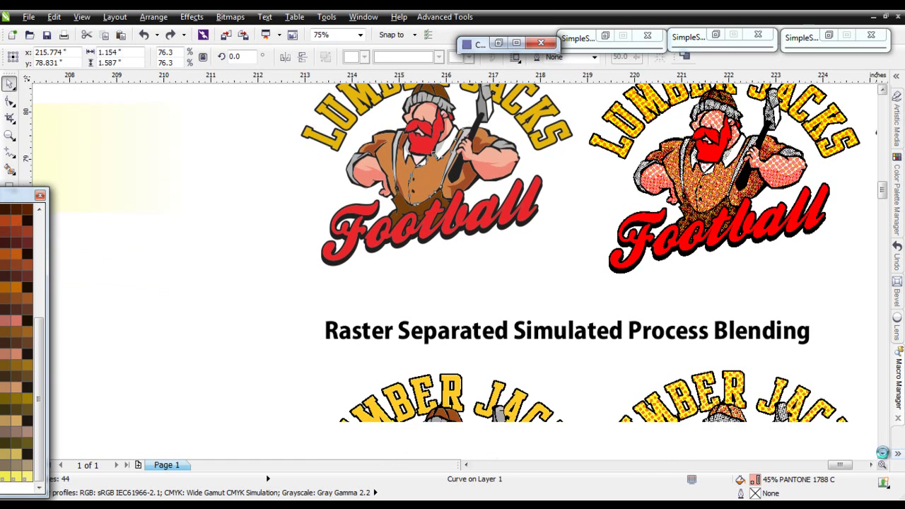
left_click(882, 453)
left_click(882, 454)
left_click(882, 453)
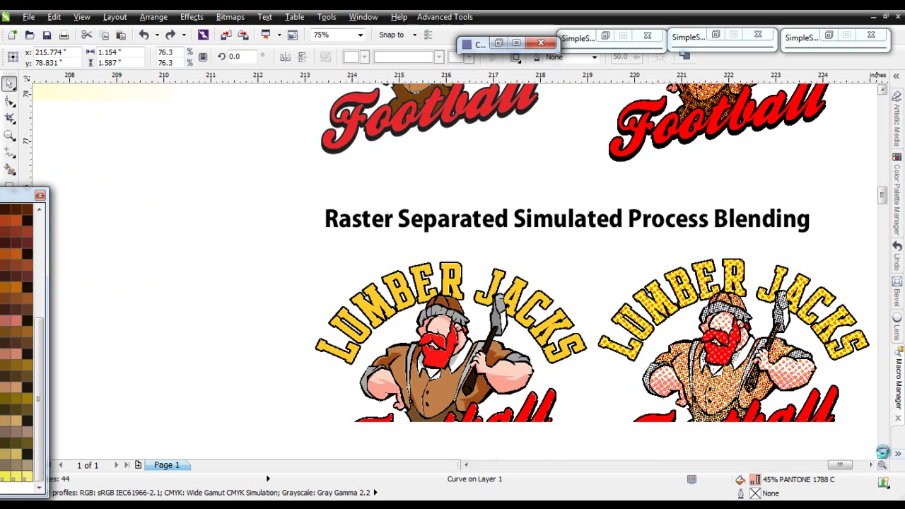
left_click(882, 454)
left_click(882, 454)
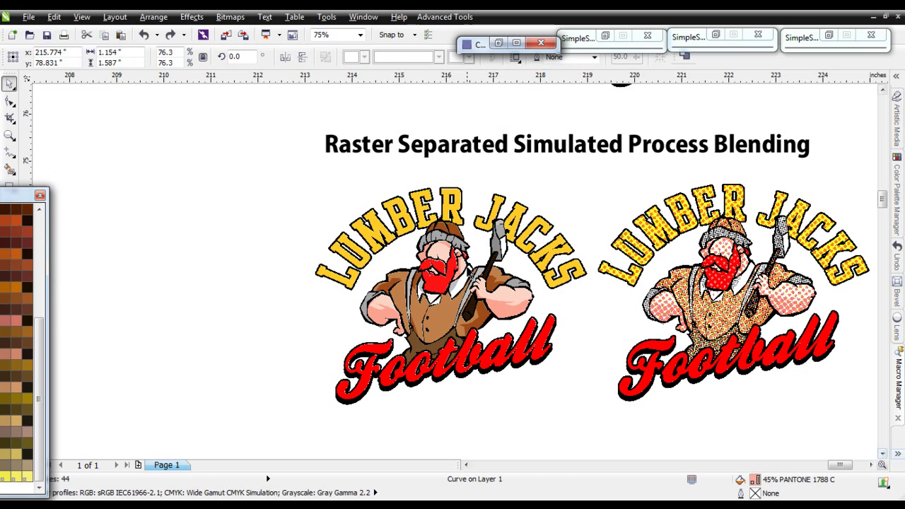
left_click(420, 399)
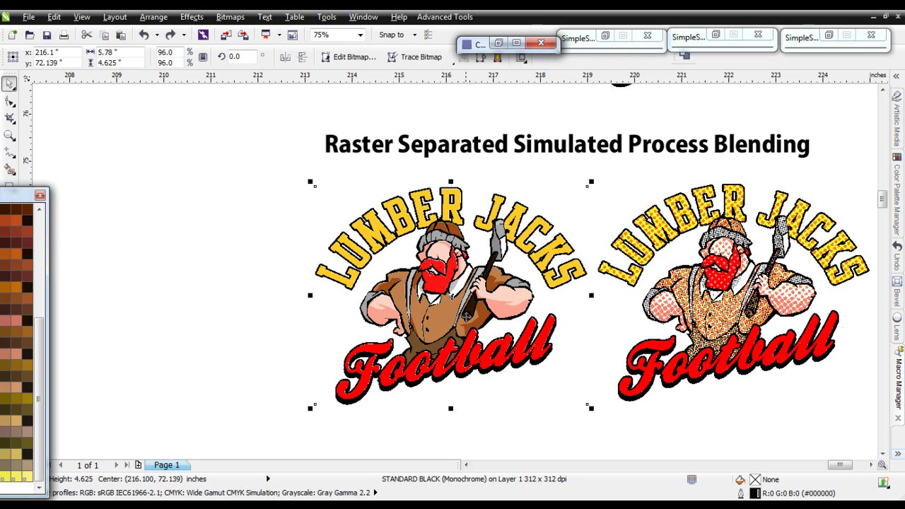
Drag the black and red separations out below the left logo and restore SimpleSeps Raster.
scroll(453, 272, "down", 1)
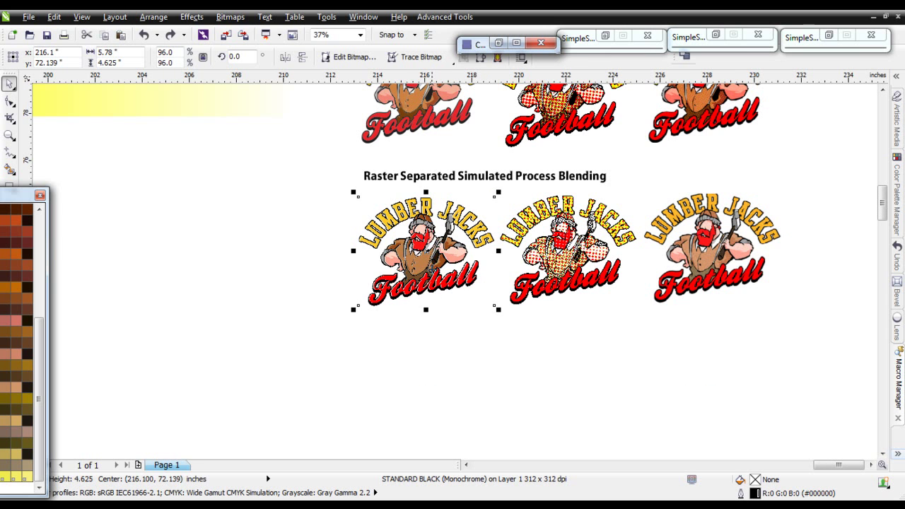
left_click_drag(433, 258, 258, 357)
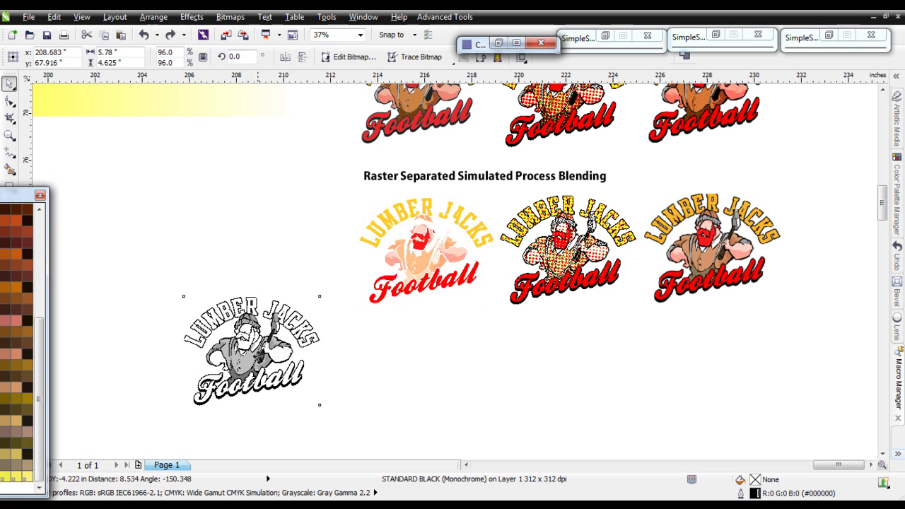
left_click(423, 251)
left_click_drag(423, 251, 390, 369)
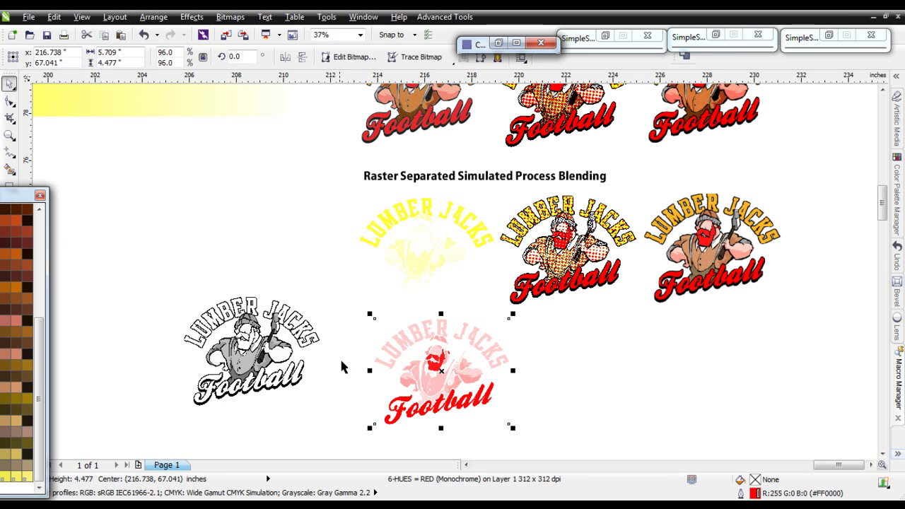
left_click(605, 36)
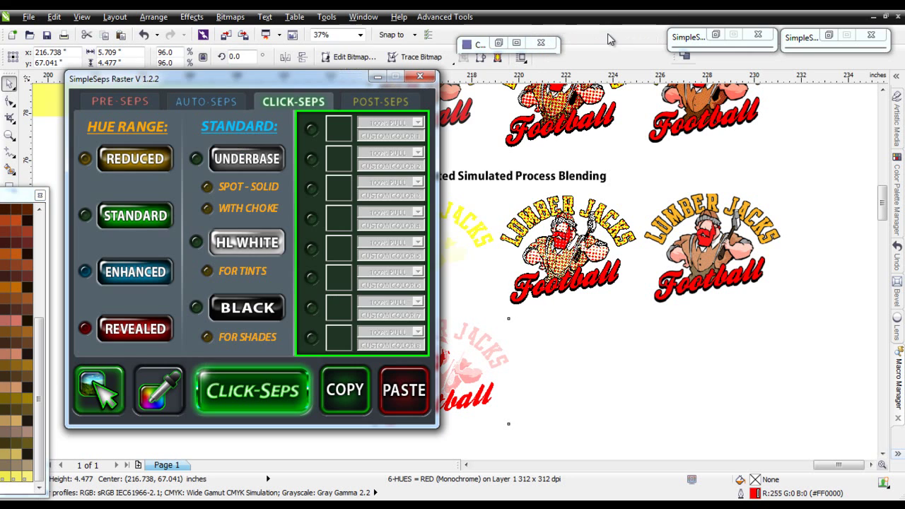
Review the AUTO-SEPS options in SimpleSeps Raster, then minimize that window.
left_click(199, 102)
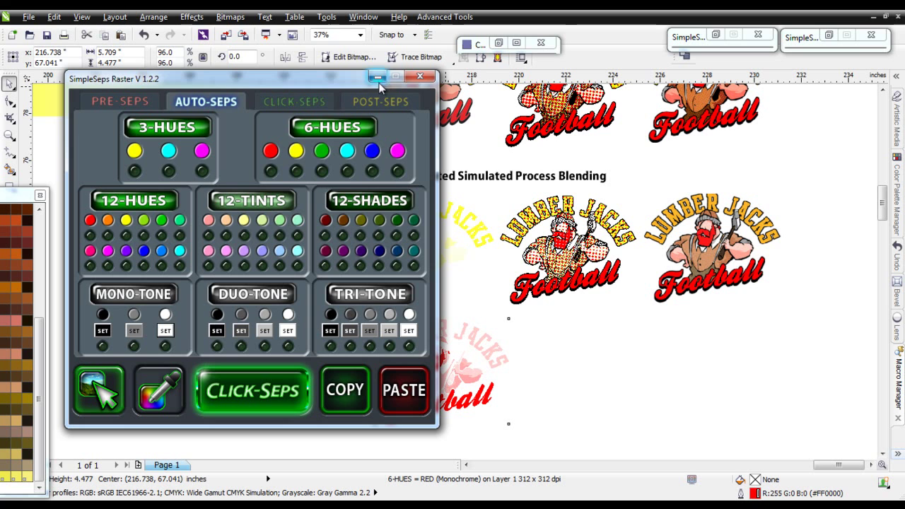
left_click(378, 78)
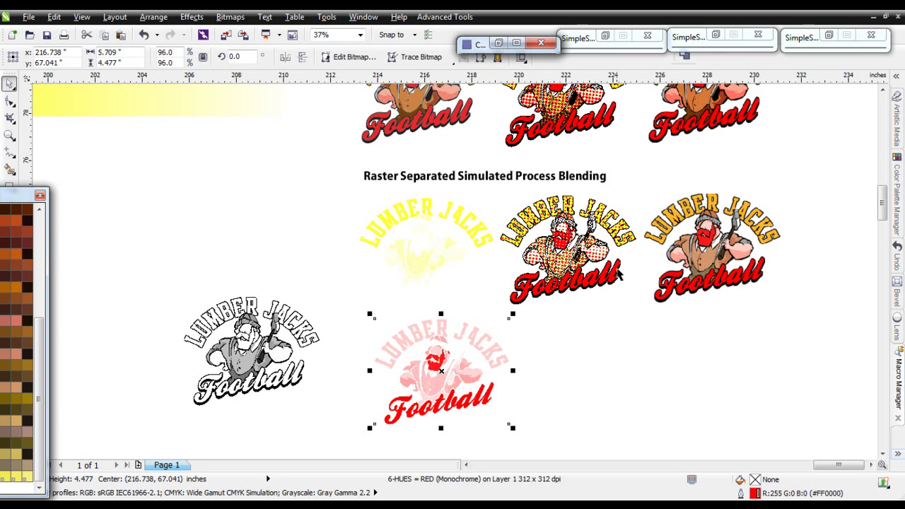
Drag the middle raster logo's red halftone and yellow separations below the stack, then select the right logo.
left_click(587, 251)
left_click_drag(584, 246, 675, 367)
left_click_drag(575, 275, 549, 391)
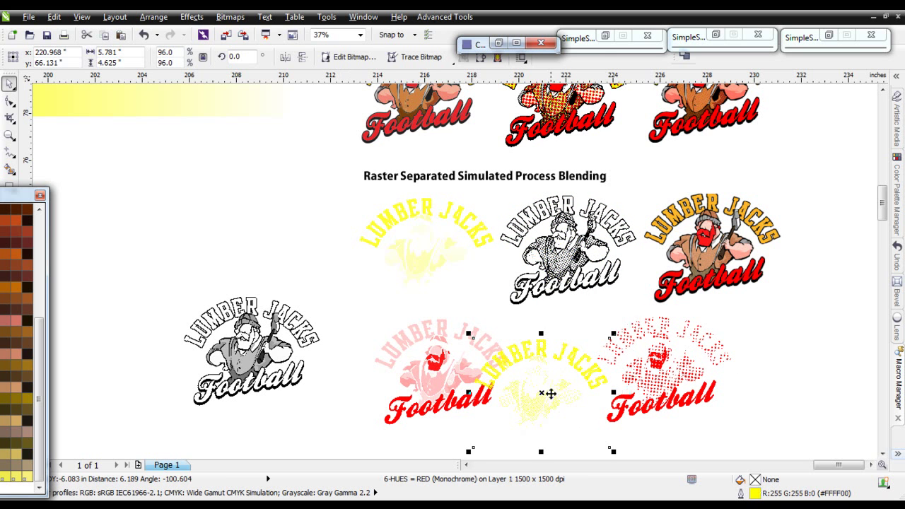
left_click(715, 251)
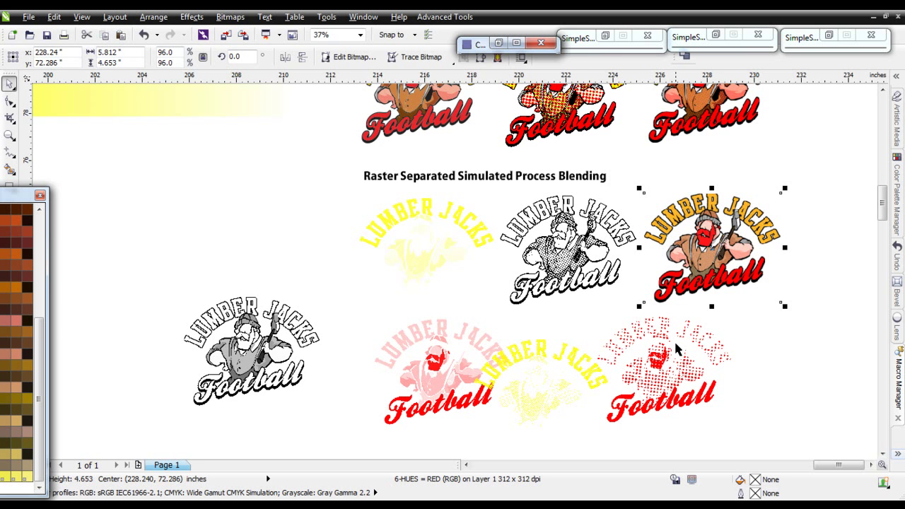
scroll(675, 343, "down", 1)
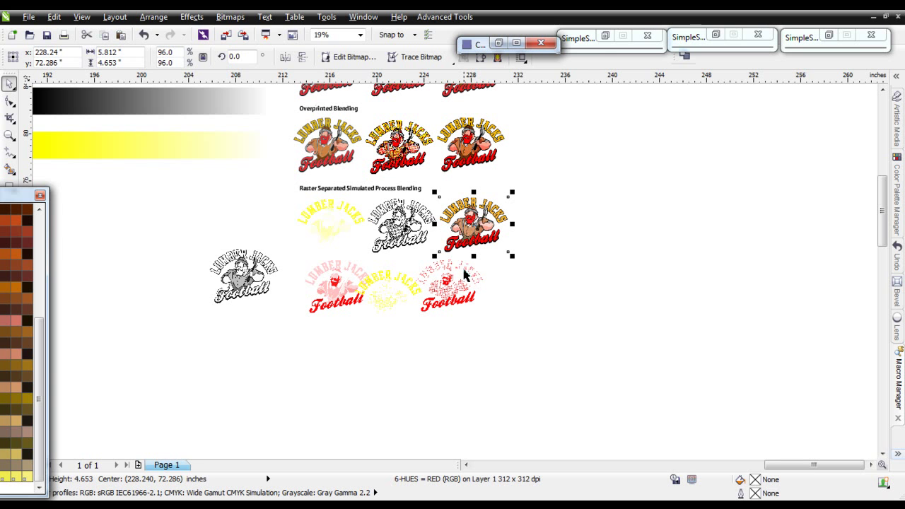
Zoom out to the whole page with F3, then zoom in on the DeZNUTz and Darth Vader T-shirt examples.
key("F3")
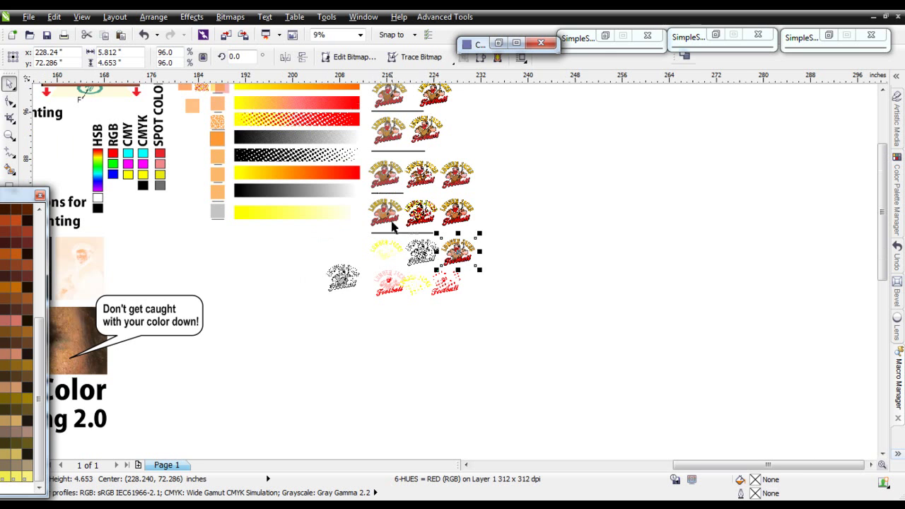
key("F3")
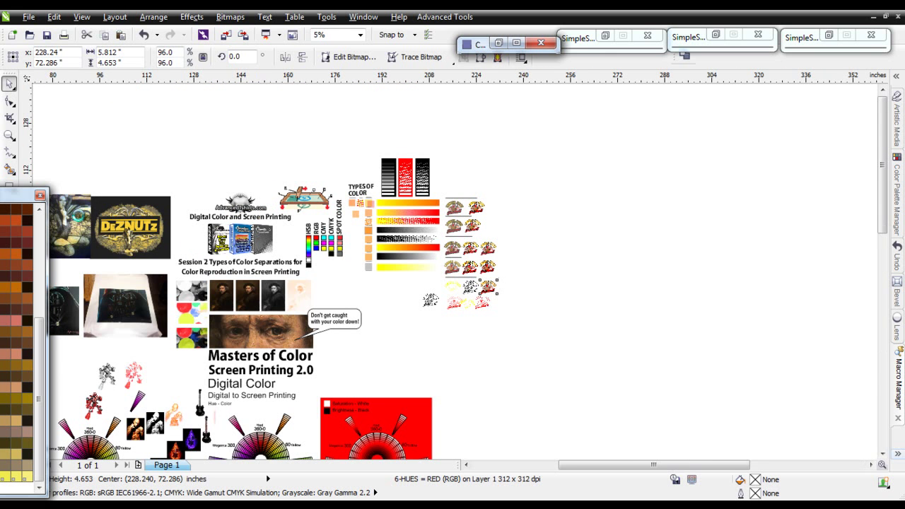
scroll(460, 280, "up", 2)
scroll(499, 301, "up", 1)
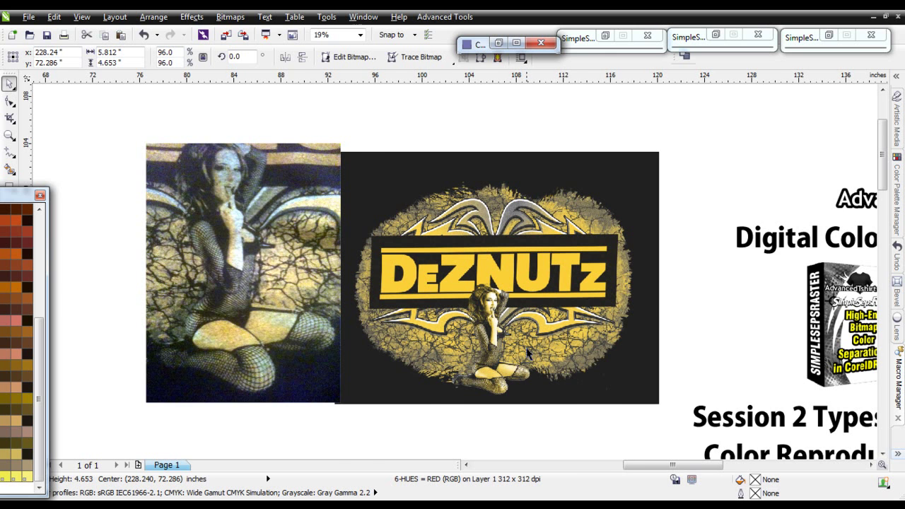
scroll(527, 353, "down", 2)
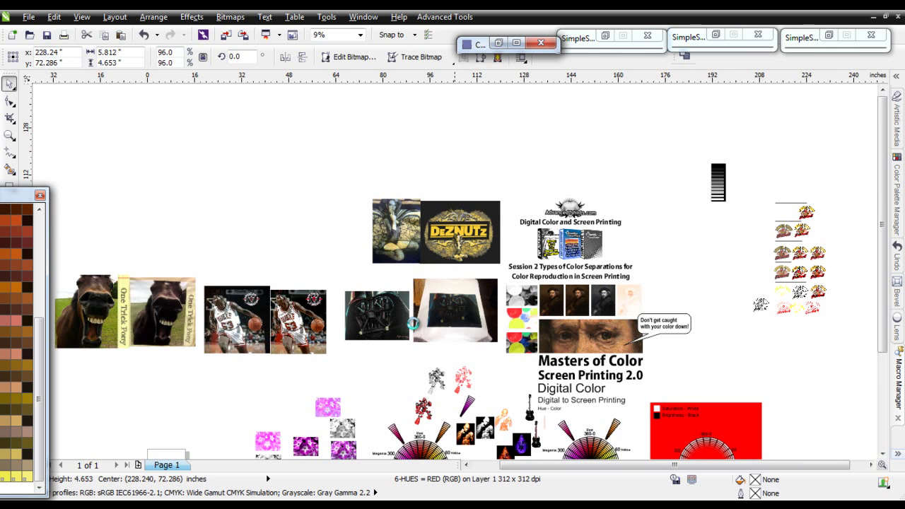
scroll(424, 318, "up", 2)
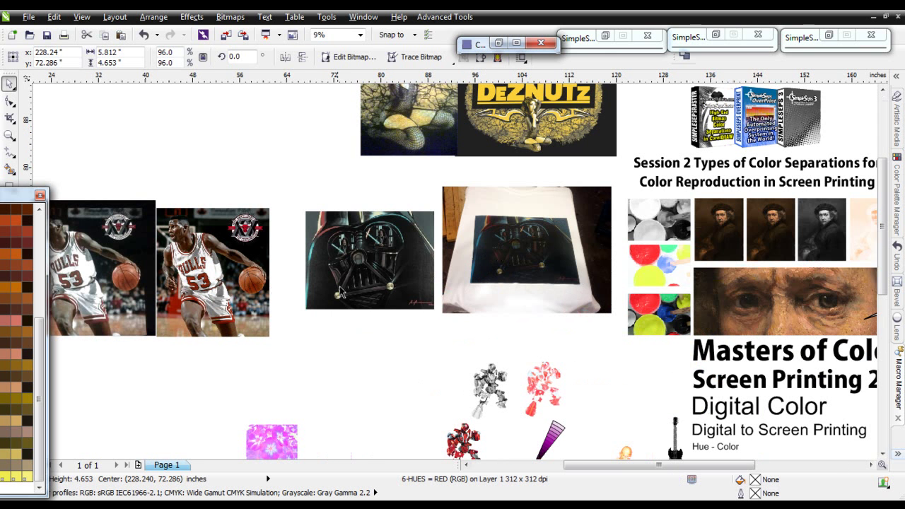